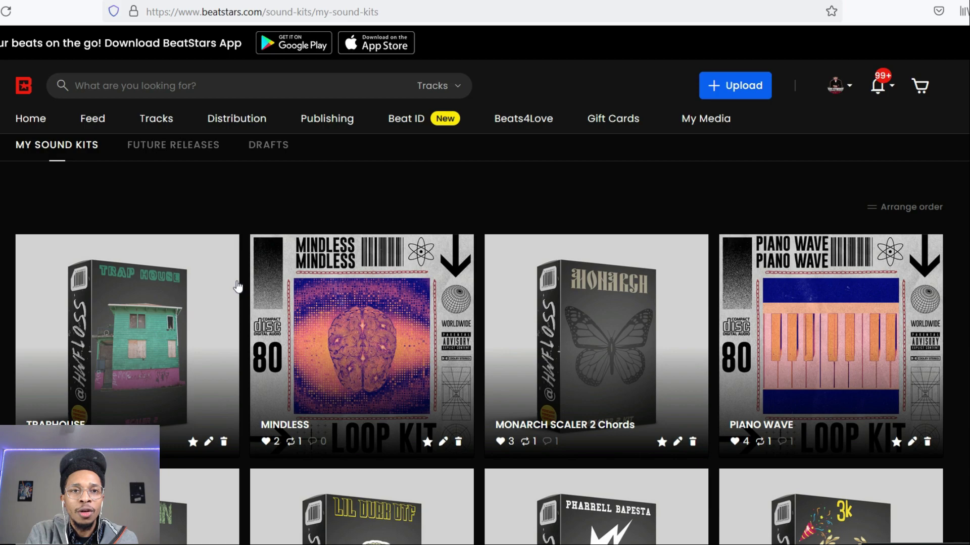
left_click(146, 293)
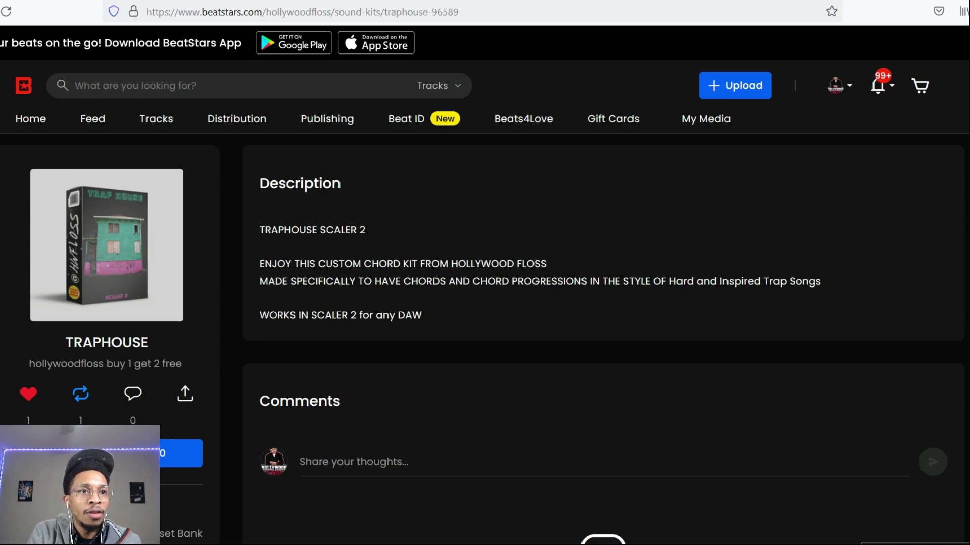
key("alt+Left")
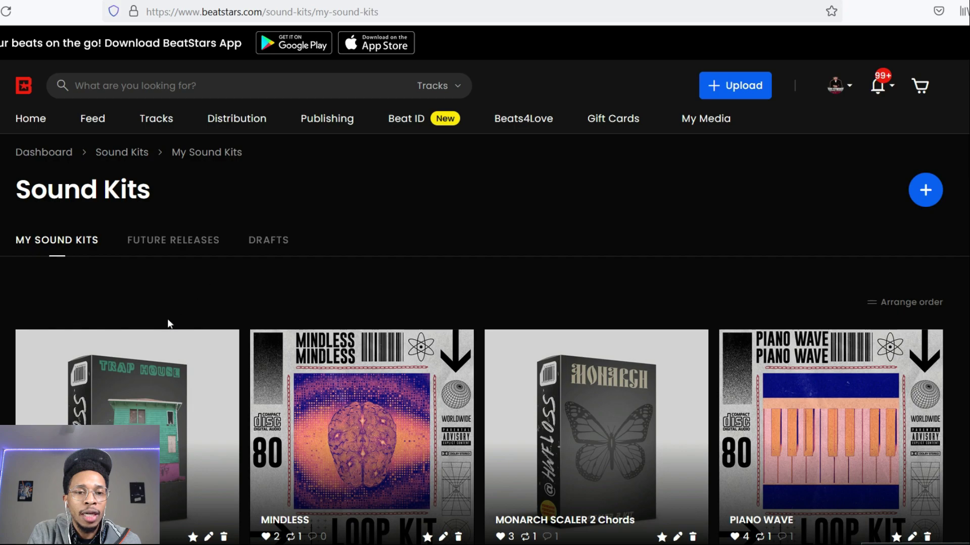
left_click(117, 404)
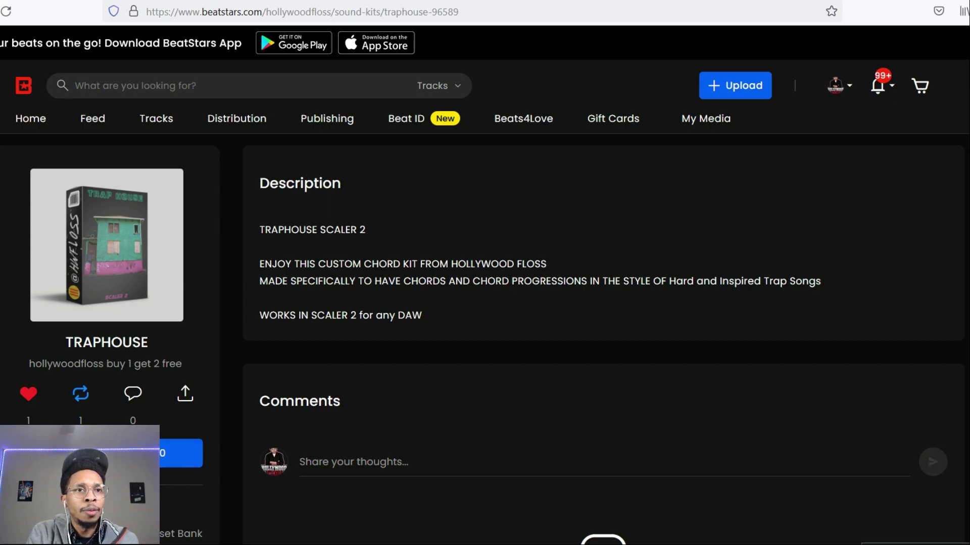
key("alt+Left")
left_click(581, 420)
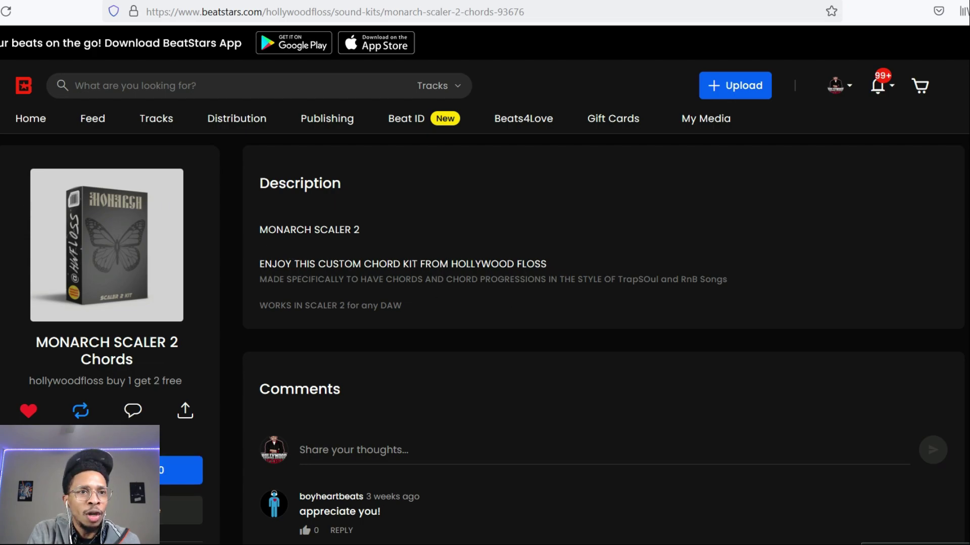
key("alt+Left")
- Scroll down through the BeatStars sound-kit grid to the end and back up
scroll(148, 264, "down", 4)
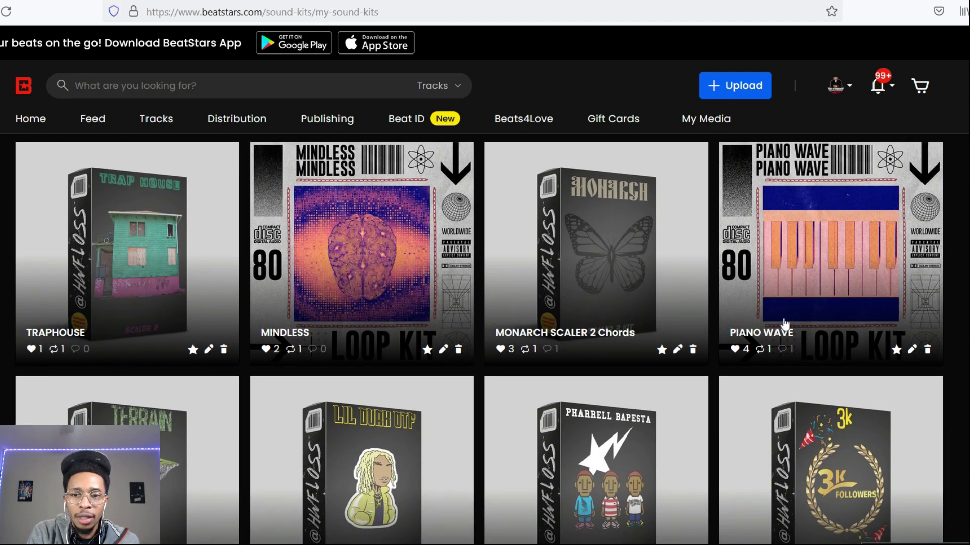
scroll(783, 326, "down", 4)
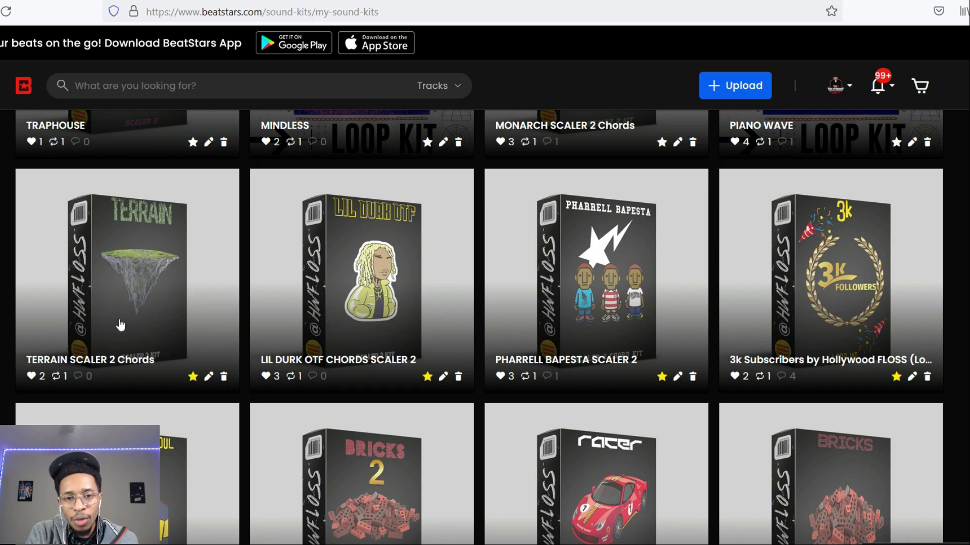
scroll(120, 325, "down", 3)
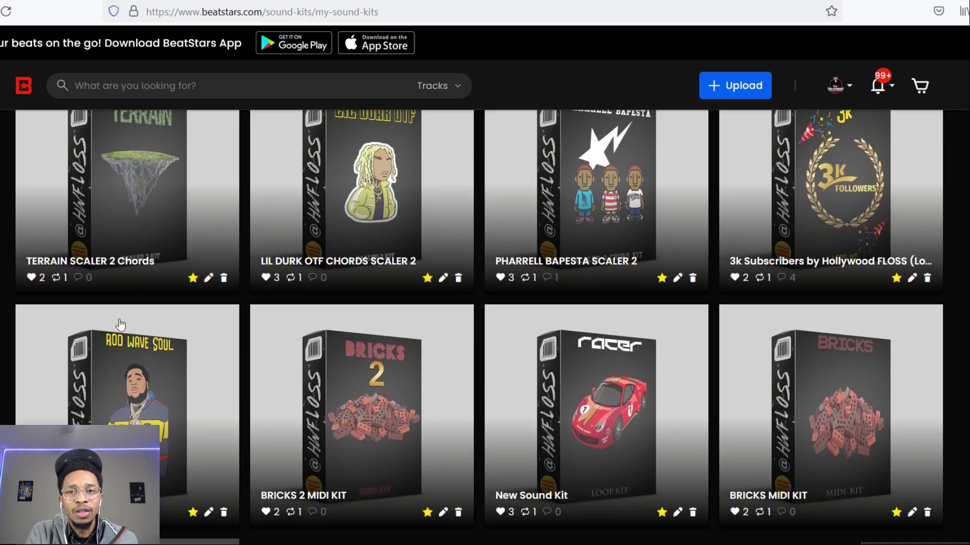
scroll(120, 324, "down", 10)
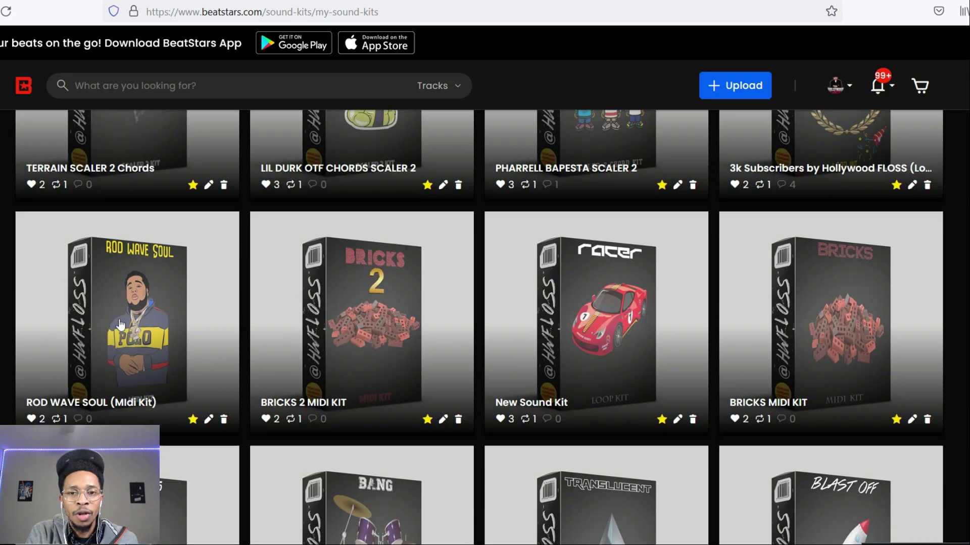
scroll(120, 325, "up", 15)
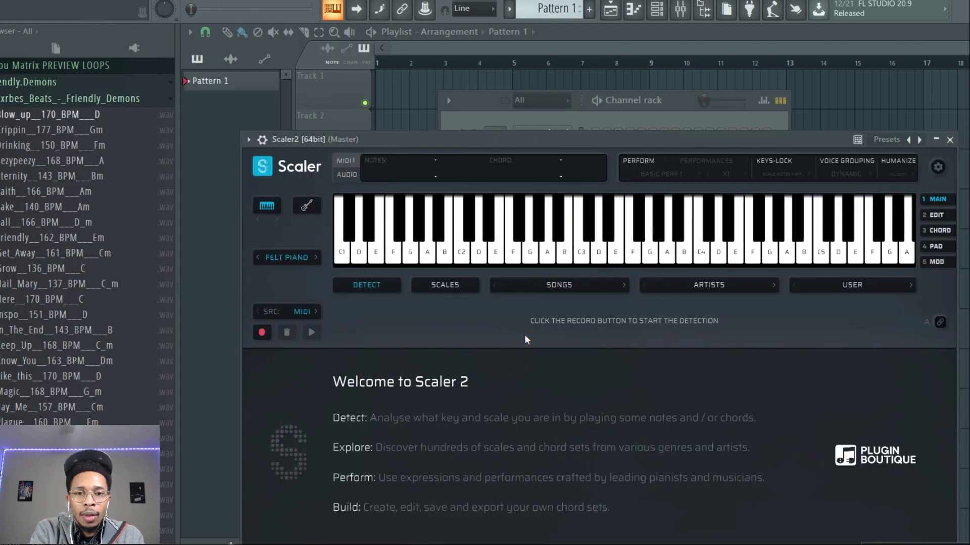
- Refresh Scaler 2's USER chord-set list and bring up the TRAP TRAP 1–16 presets
left_click(43, 82)
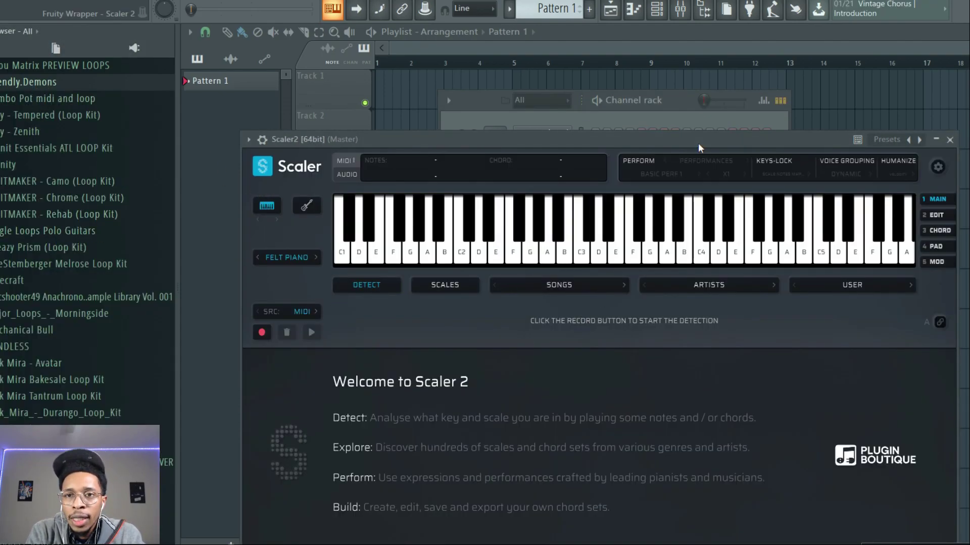
left_click_drag(698, 143, 672, 71)
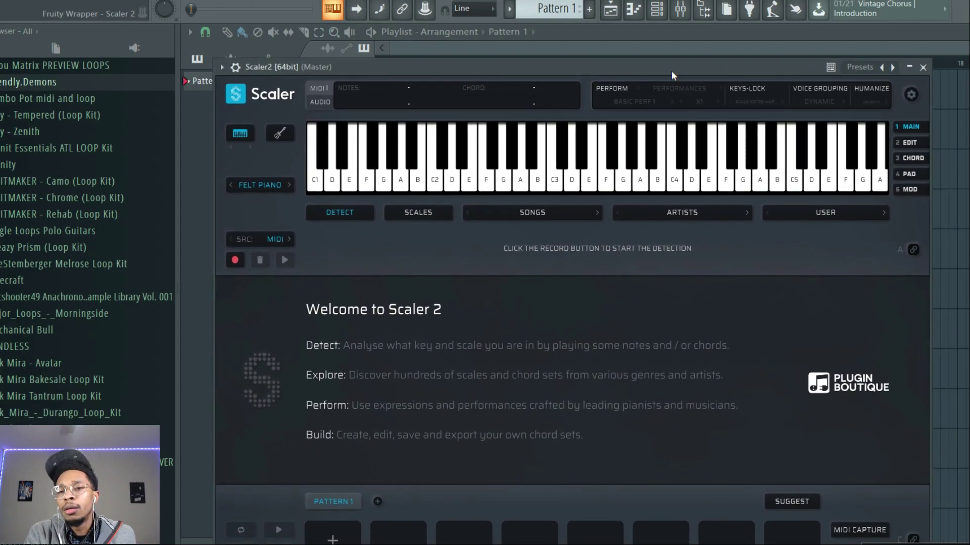
left_click(807, 214)
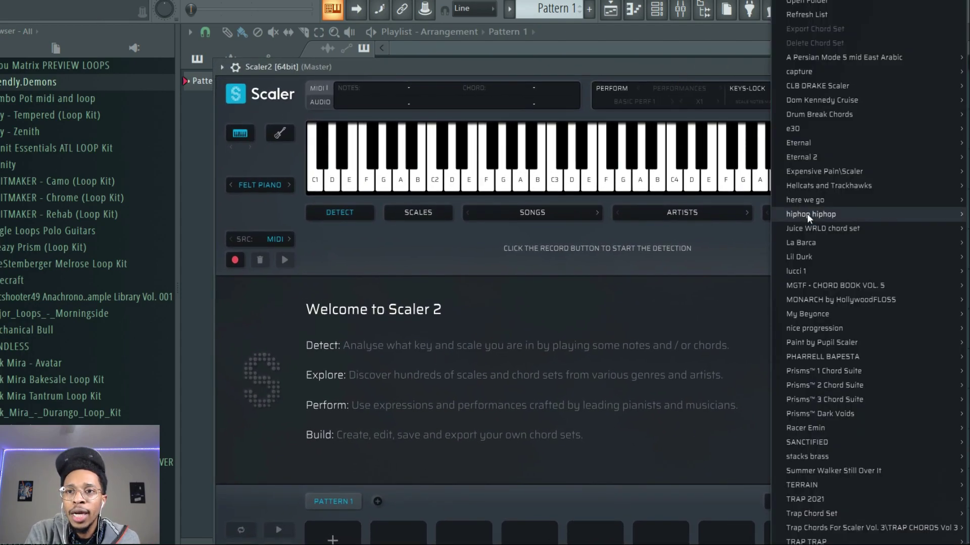
left_click(807, 15)
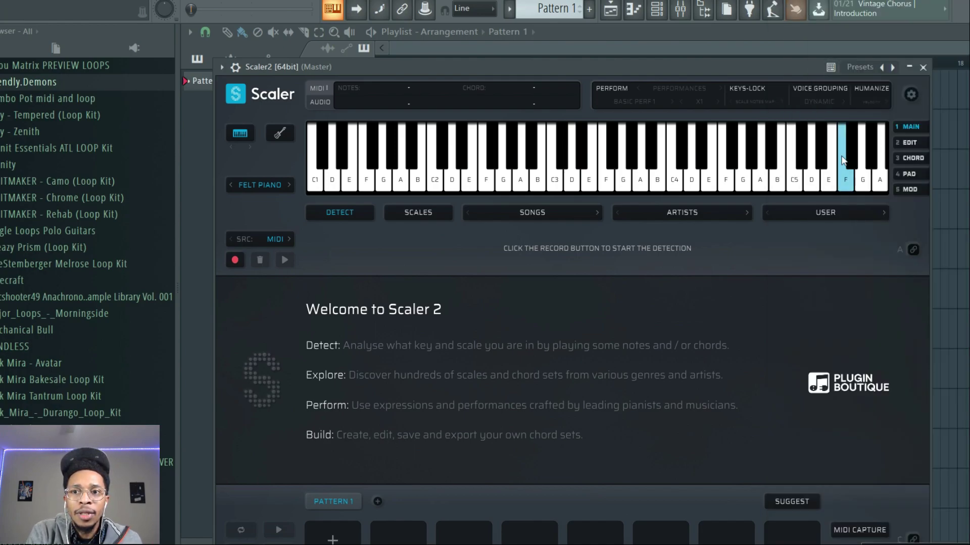
left_click(832, 210)
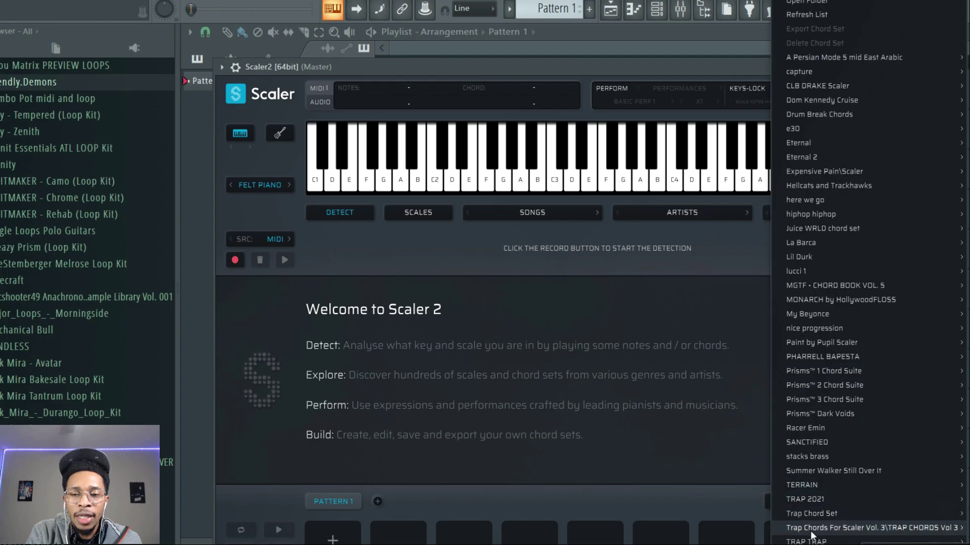
mouse_move(809, 542)
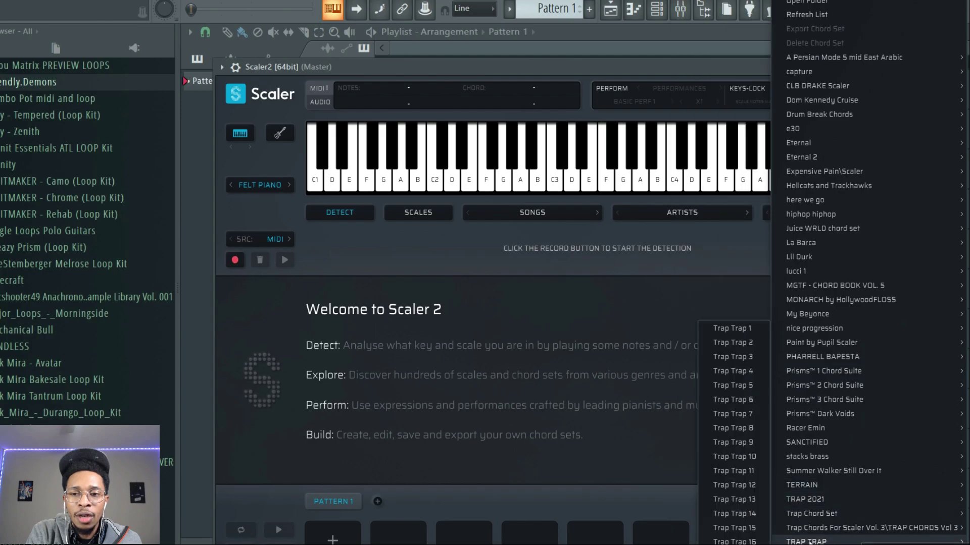
- Load Trap Trap 16 with humanize set to Both, Performances expression, and perform mode off
left_click(759, 541)
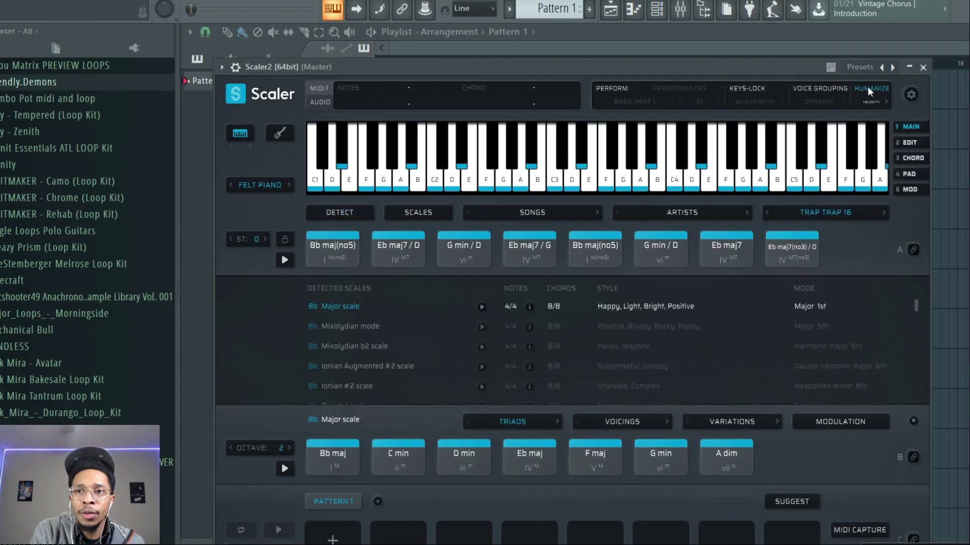
left_click(869, 101)
left_click(877, 146)
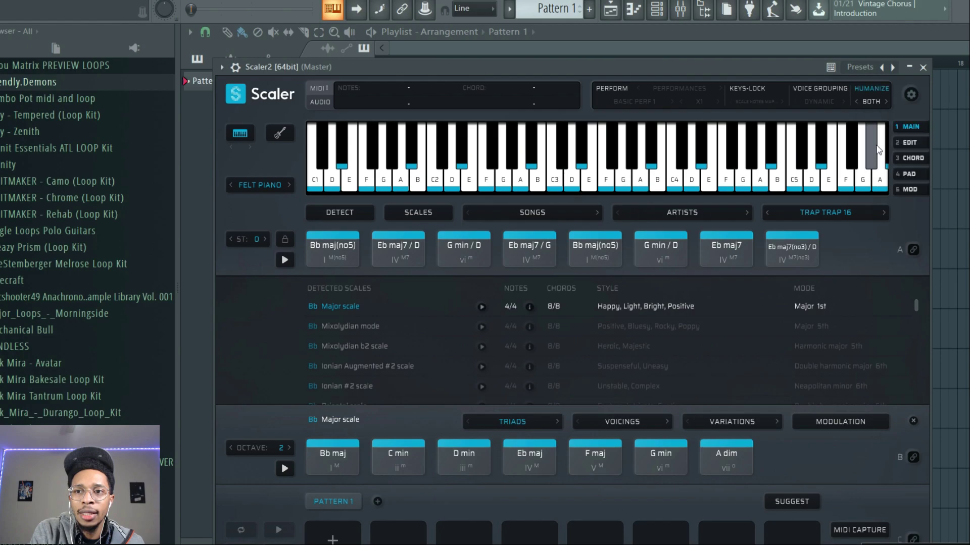
left_click(667, 87)
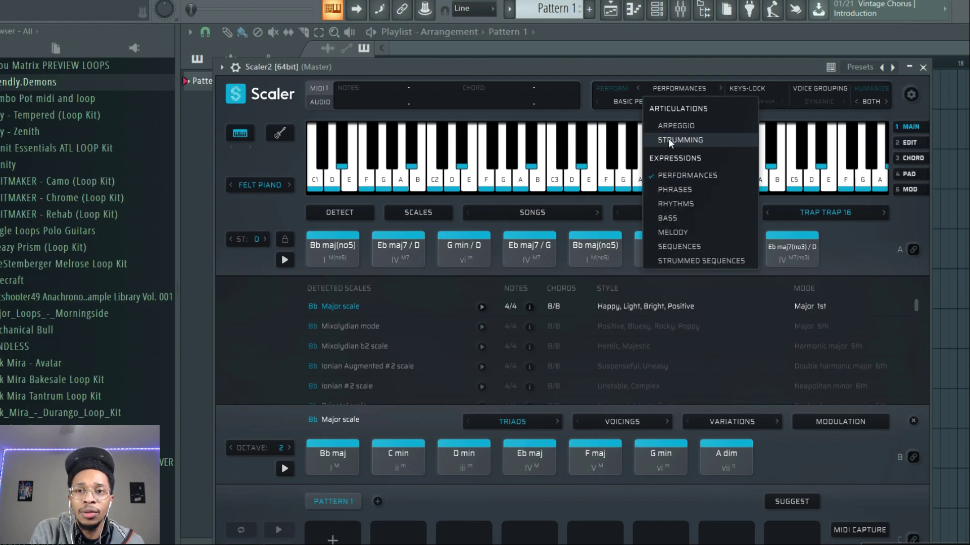
left_click(868, 265)
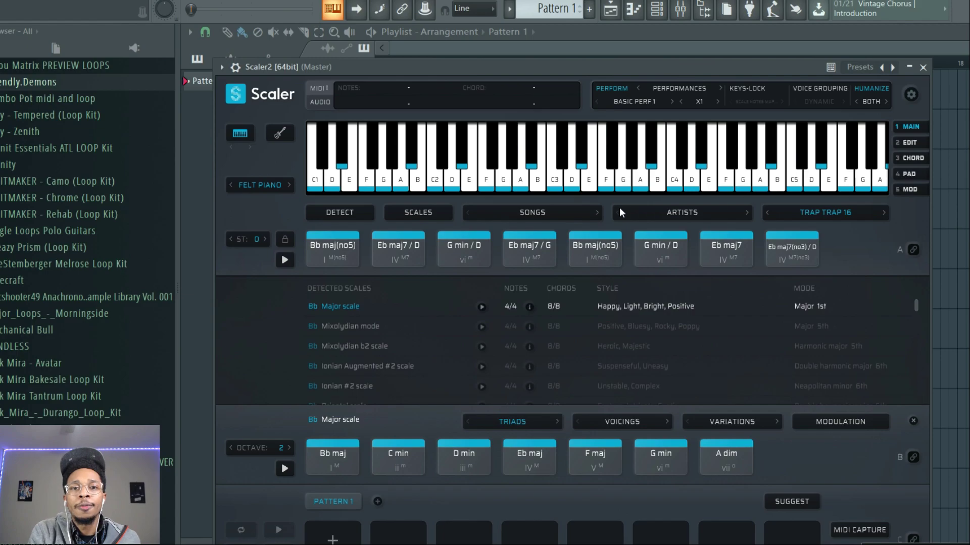
left_click(335, 259)
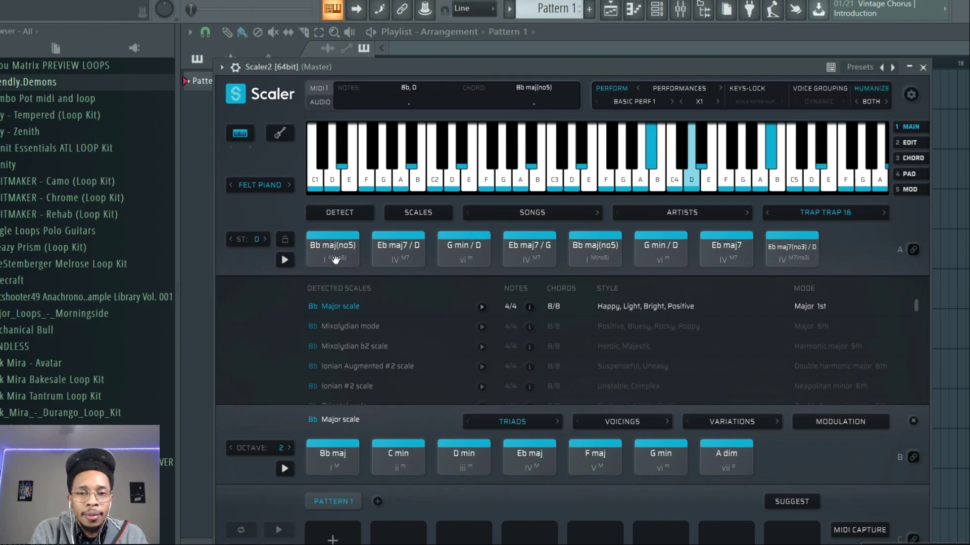
left_click(692, 87)
left_click(678, 188)
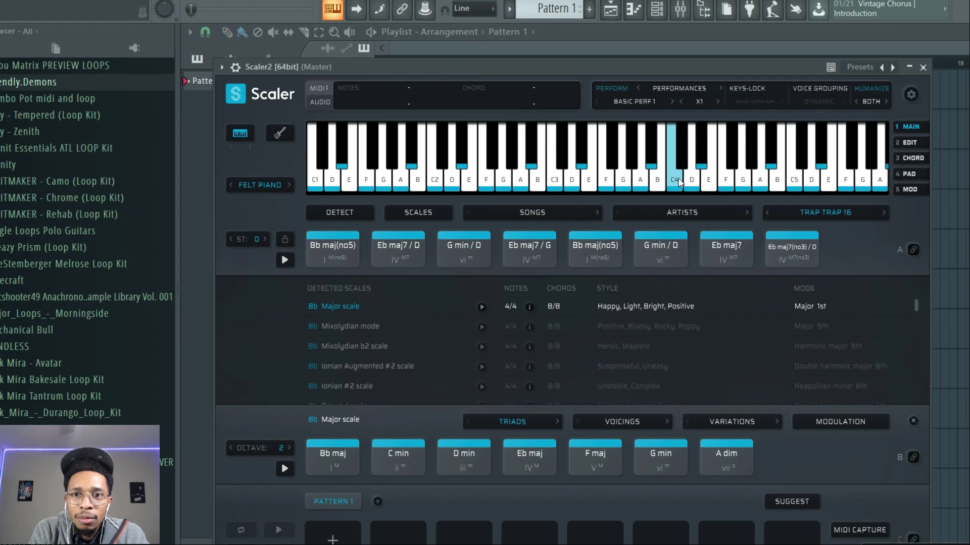
left_click(671, 90)
left_click(612, 89)
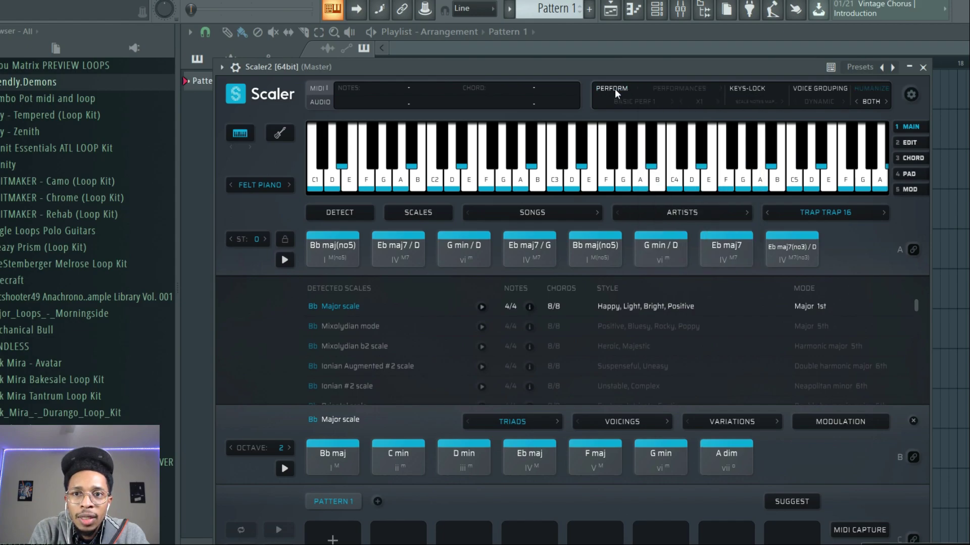
- Audition the Bb maj(no5), G min/D and Eb maj7(no3)/D chord pads
left_click(331, 251)
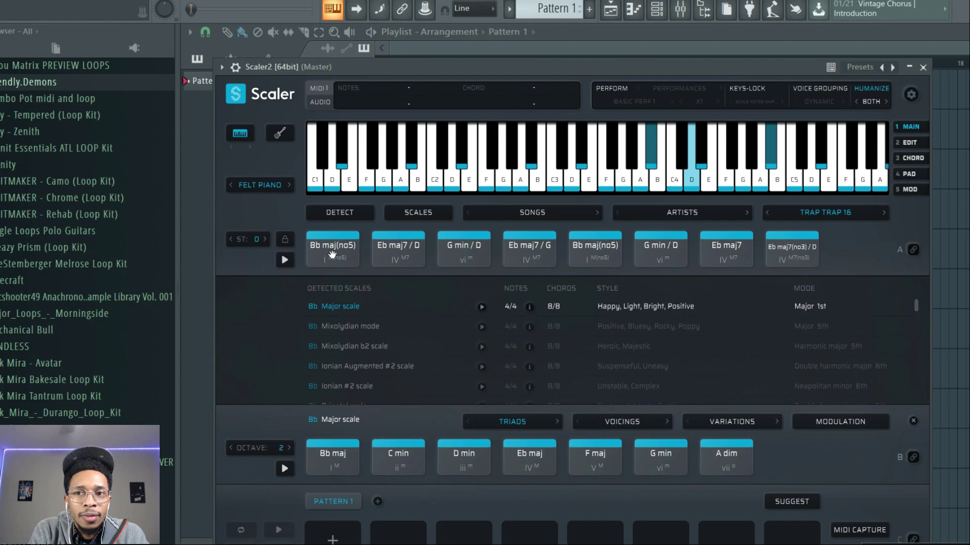
left_click(332, 251)
left_click(485, 251)
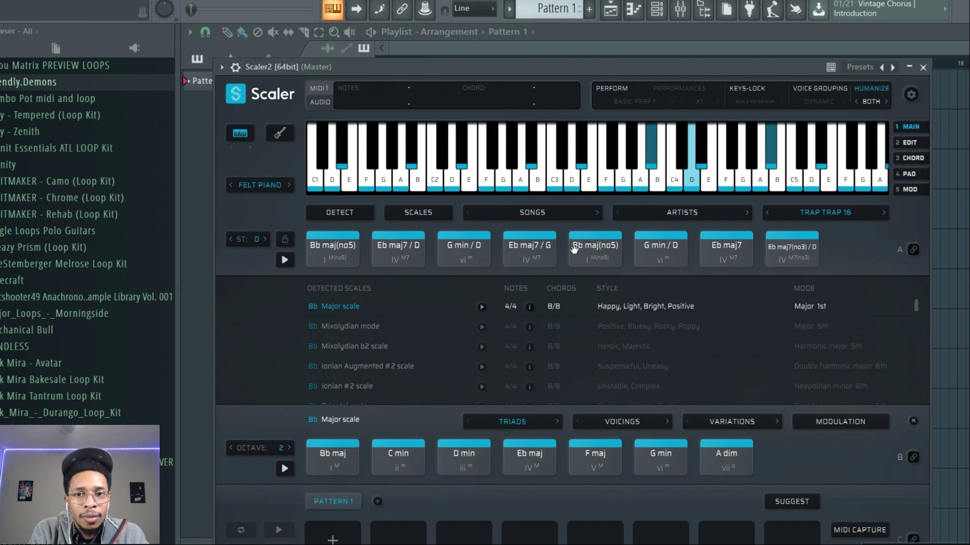
left_click(592, 251)
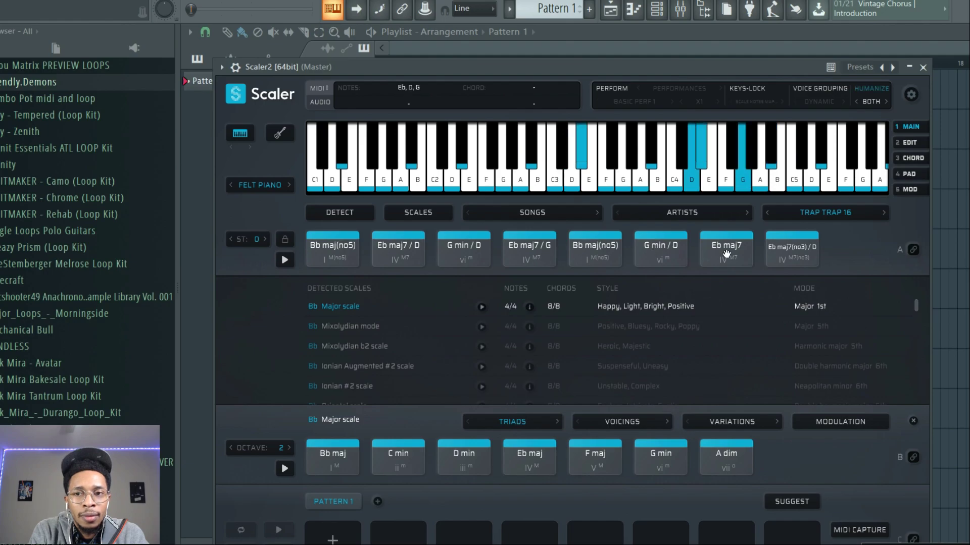
left_click(792, 255)
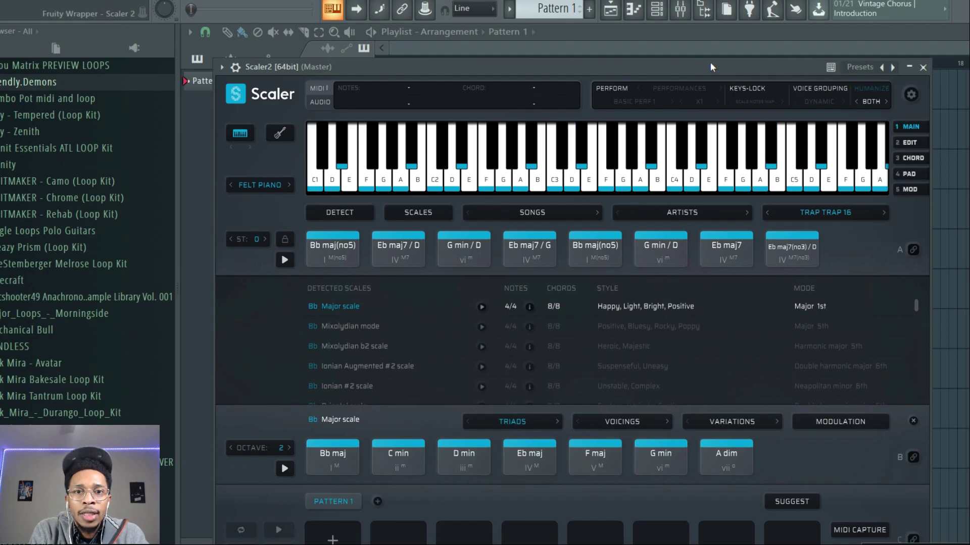
left_click(327, 245)
- Fill pattern slots 1–8 from Bb maj(no5) to Eb maj7(no3)/D, accepting time-stretching
left_click_drag(327, 244, 332, 532)
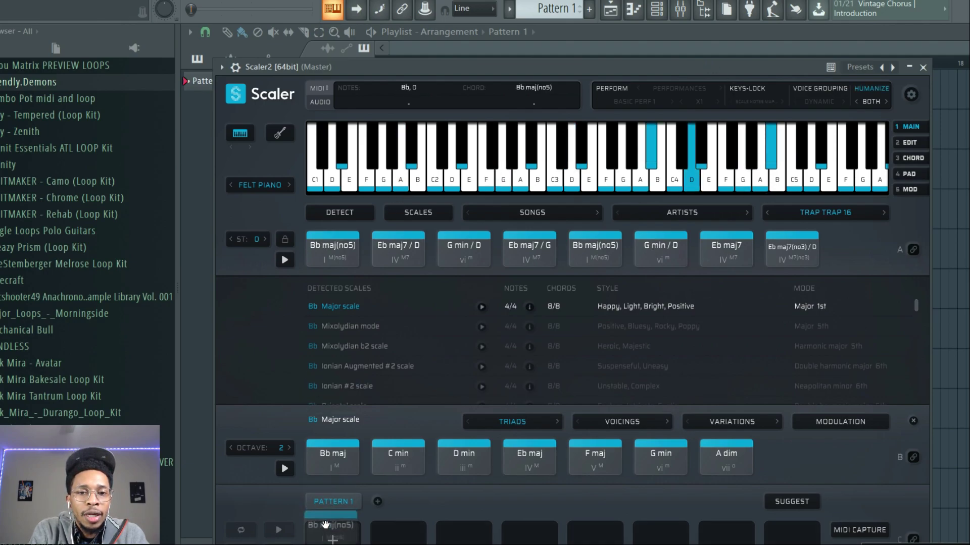
left_click(398, 231)
left_click_drag(397, 250, 398, 533)
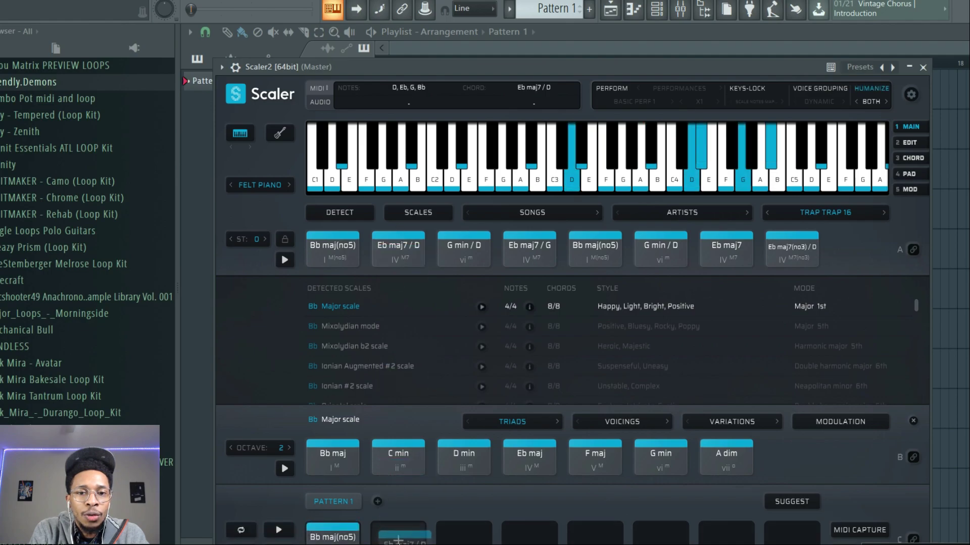
left_click_drag(460, 251, 464, 532)
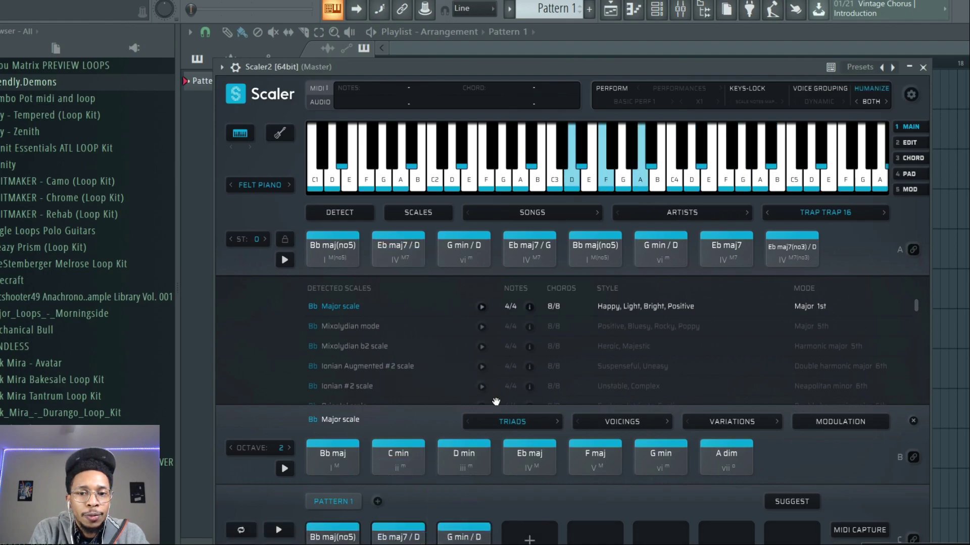
left_click_drag(529, 247, 529, 539)
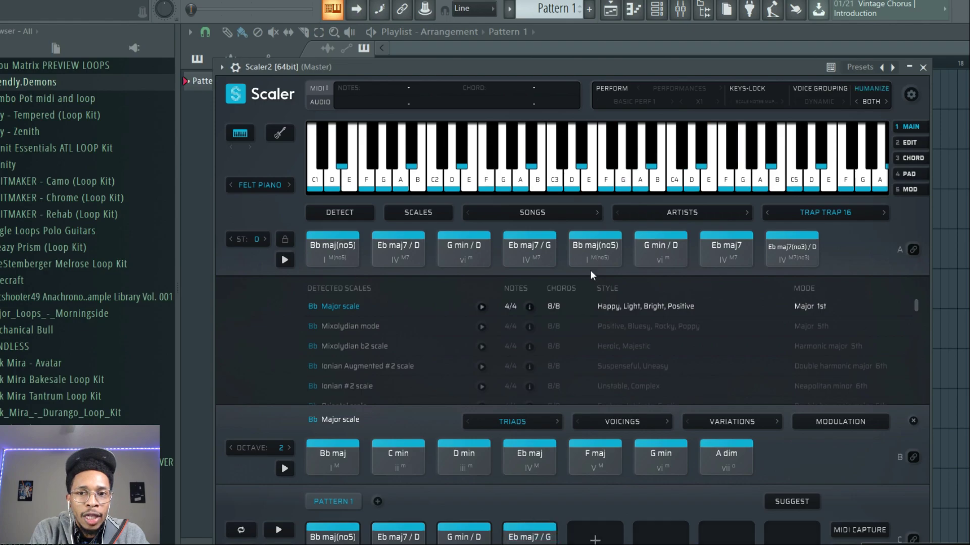
left_click_drag(594, 260, 598, 535)
left_click_drag(657, 247, 656, 536)
left_click_drag(710, 250, 722, 535)
left_click_drag(772, 256, 788, 536)
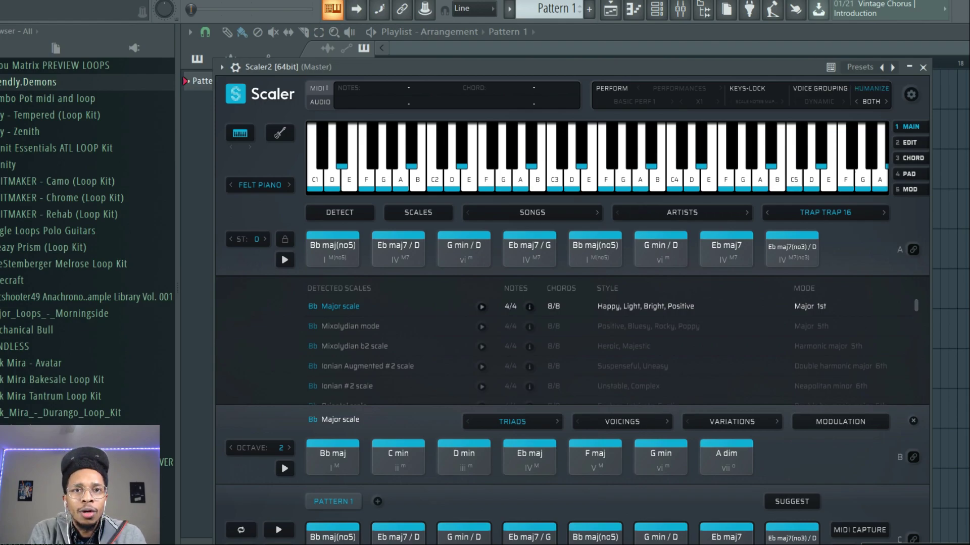
left_click(484, 302)
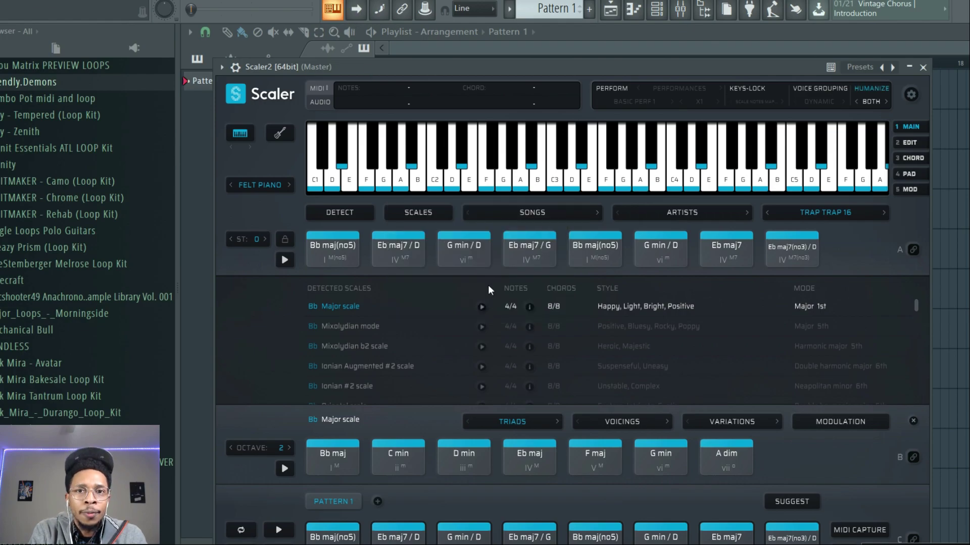
left_click_drag(517, 67, 47, 414)
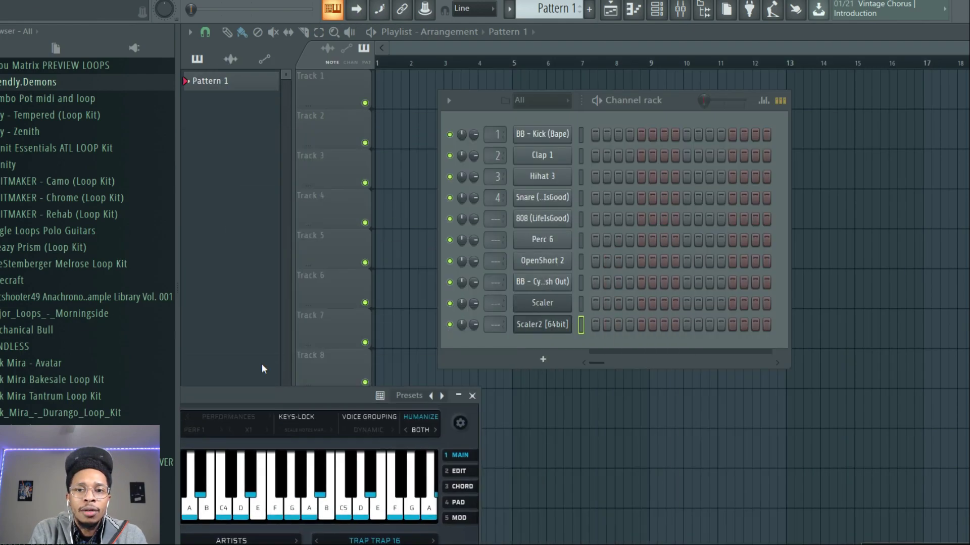
- Add an ElectraX instrument channel to the Channel rack
left_click(543, 357)
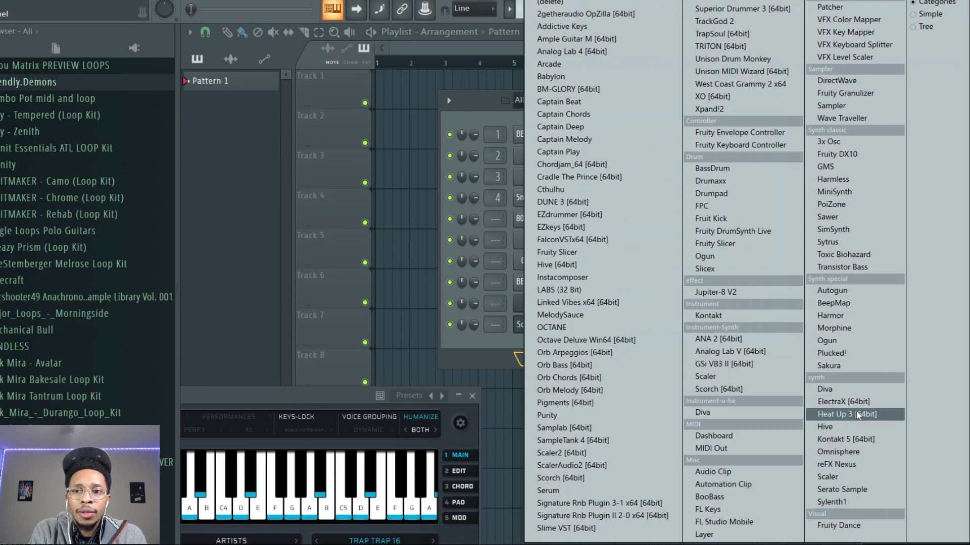
left_click(842, 402)
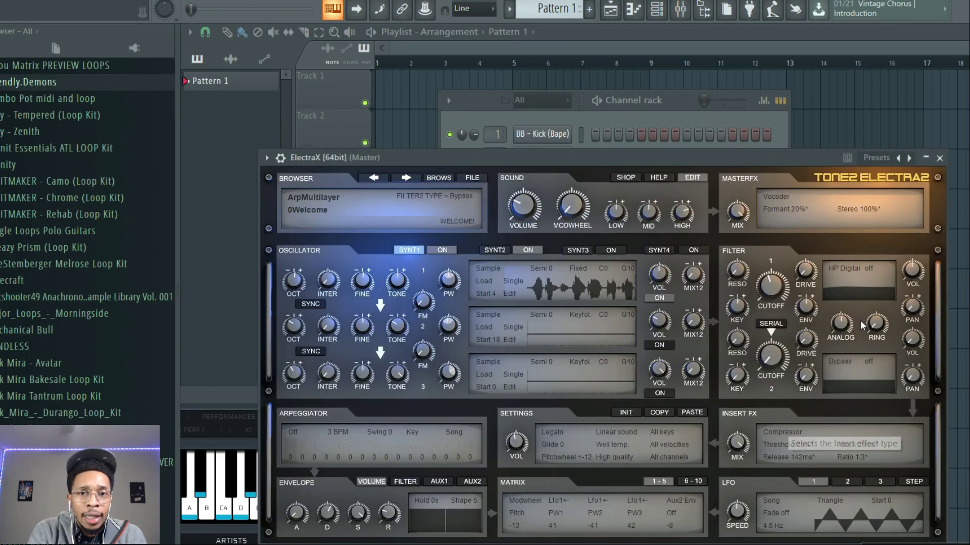
left_click(475, 193)
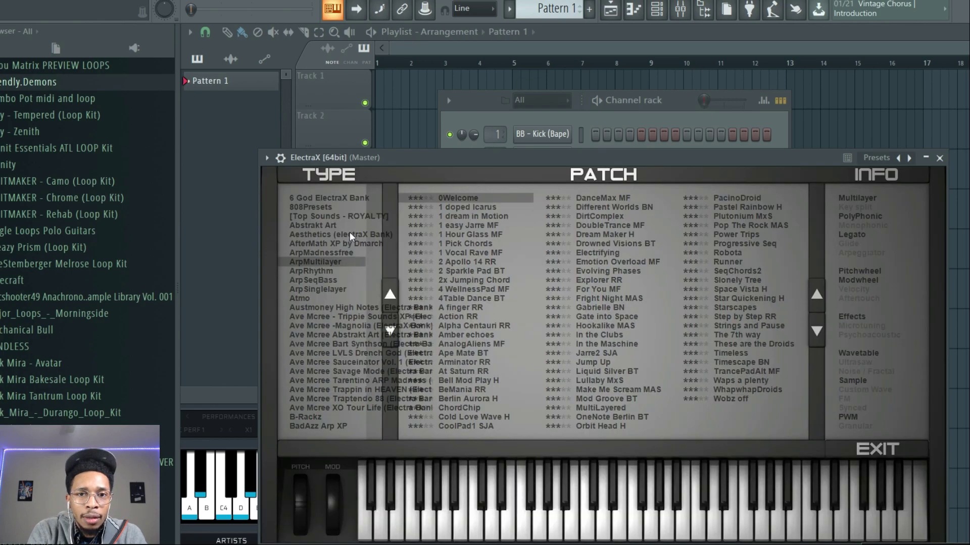
- Load the PLUCK - ASAPCarti patch from the Ocean Veau - Magnolia XP bank
scroll(372, 321, "down", 5)
scroll(371, 321, "down", 6)
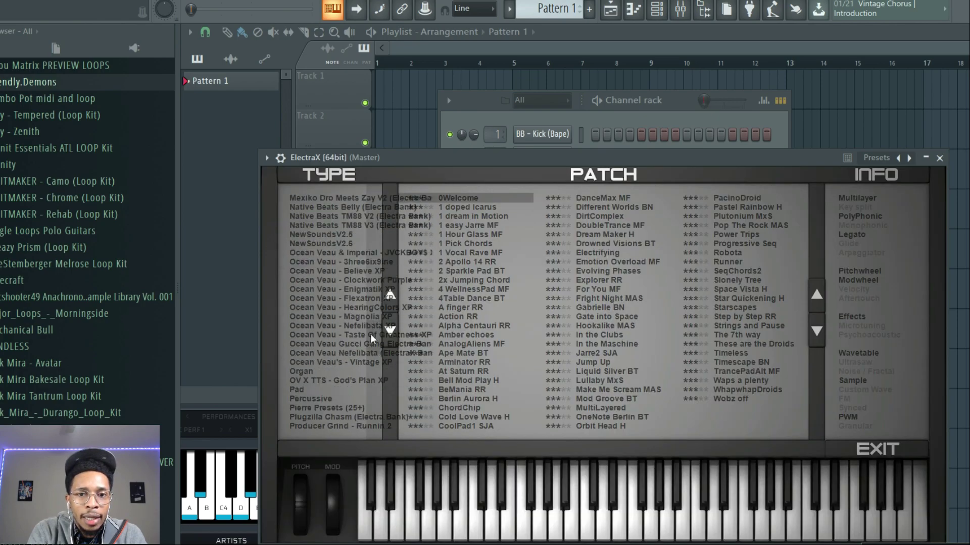
left_click(337, 262)
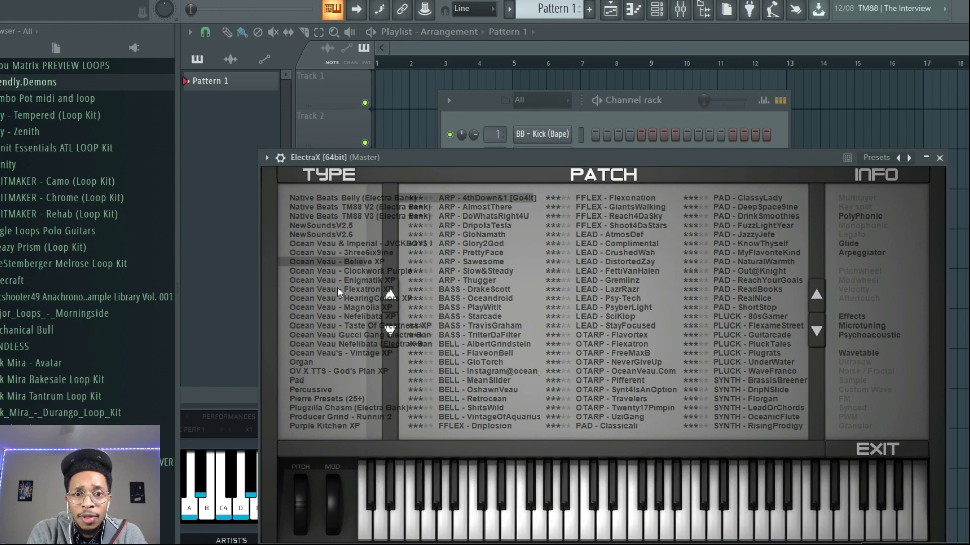
left_click(325, 307)
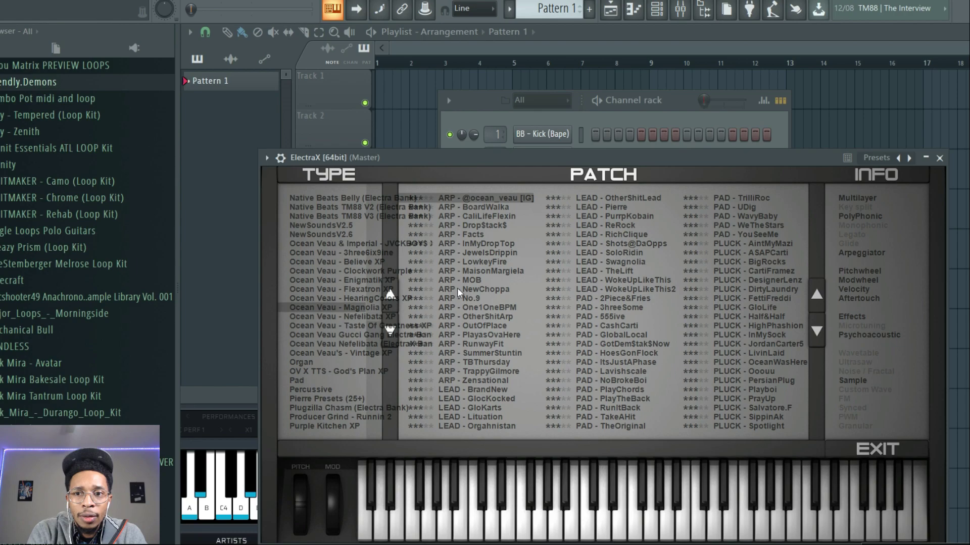
left_click(774, 251)
left_click_drag(384, 157, 745, 152)
- Drag Scaler's chord progression as MIDI onto the ElectraX channel and open its piano roll
left_click(542, 324)
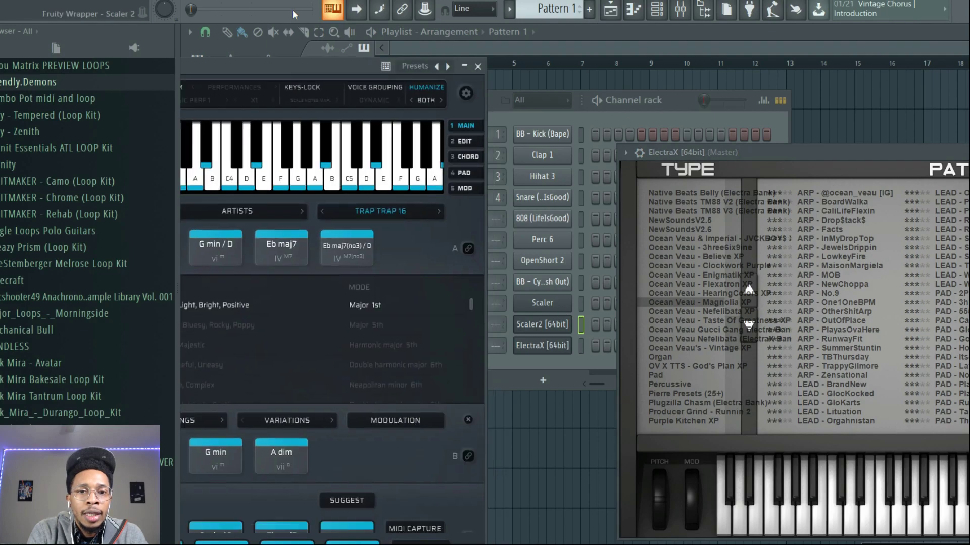
left_click_drag(398, 509, 613, 353)
left_click(614, 354)
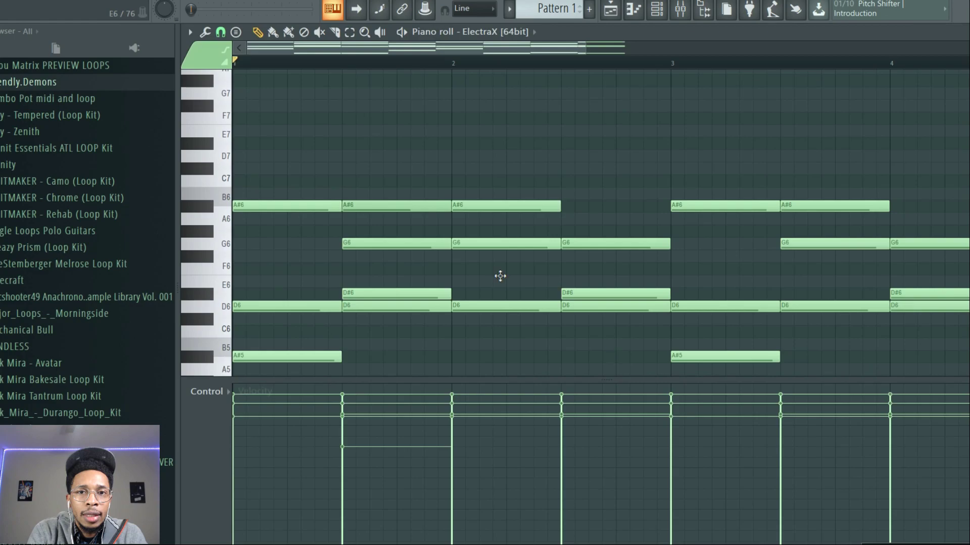
left_click_drag(772, 22, 934, 21)
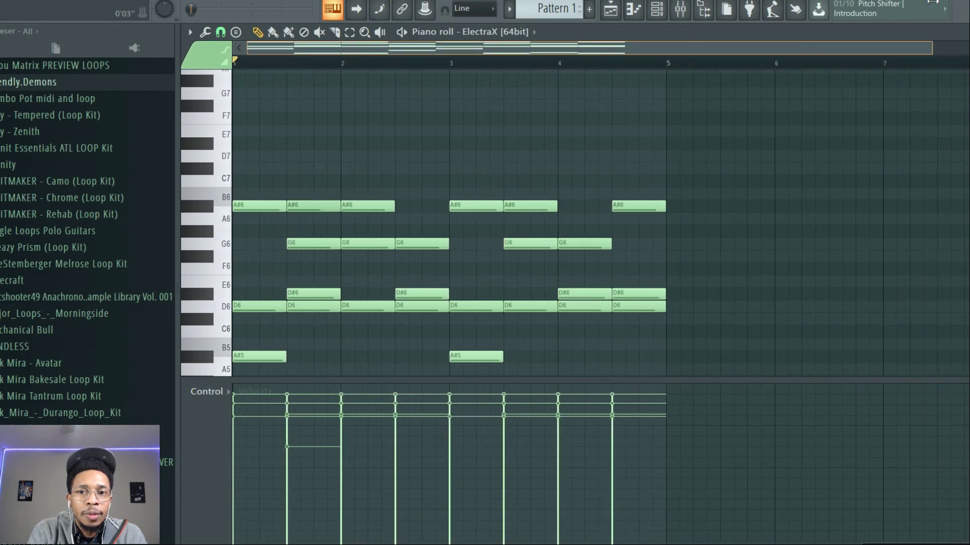
scroll(508, 172, "down", 5)
scroll(508, 171, "up", 5)
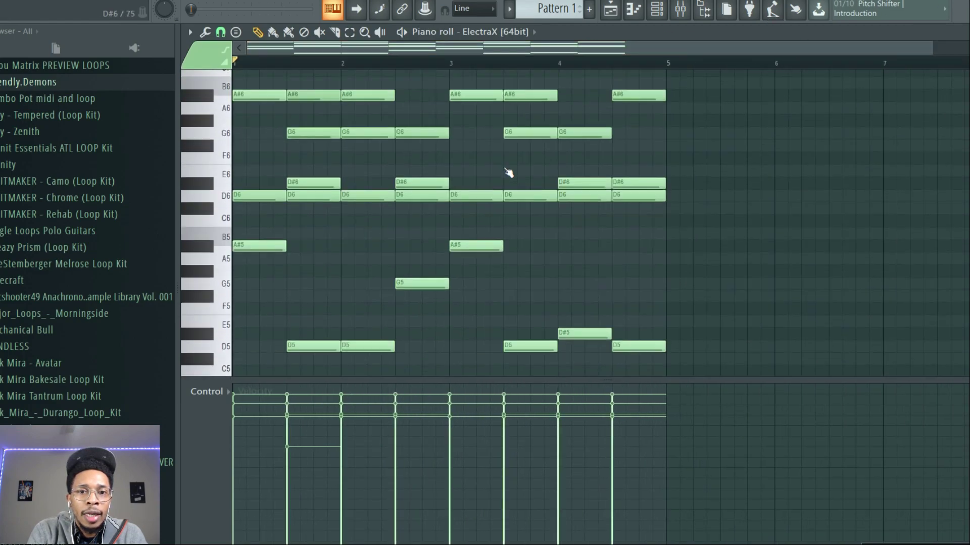
- Delete the stray short G5 note from ElectraX's chord notes
key("F6")
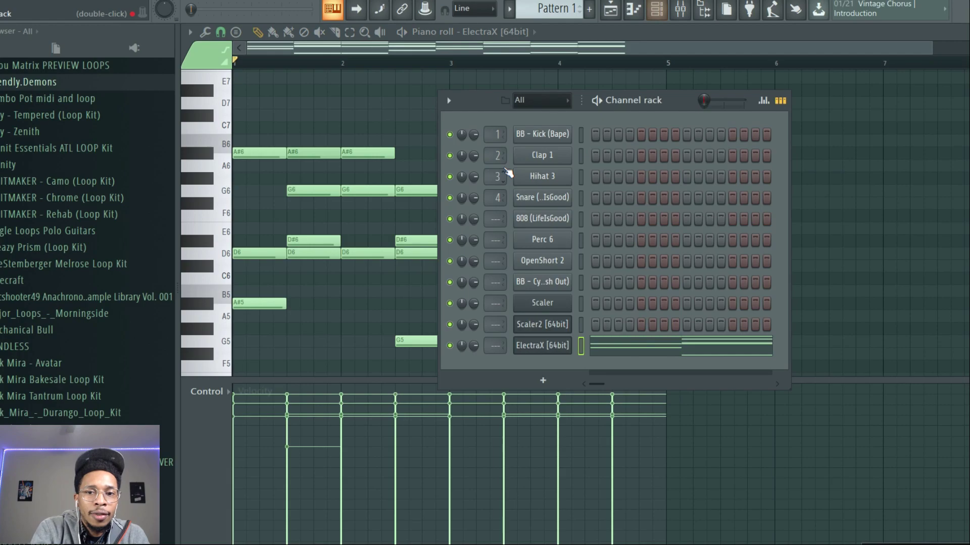
left_click(521, 331)
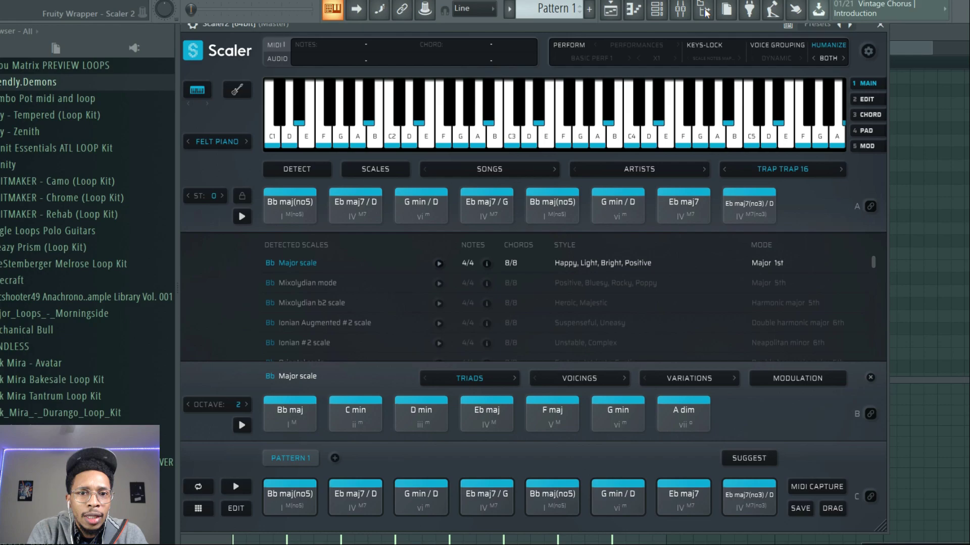
left_click_drag(712, 26, 612, 407)
left_click(598, 344)
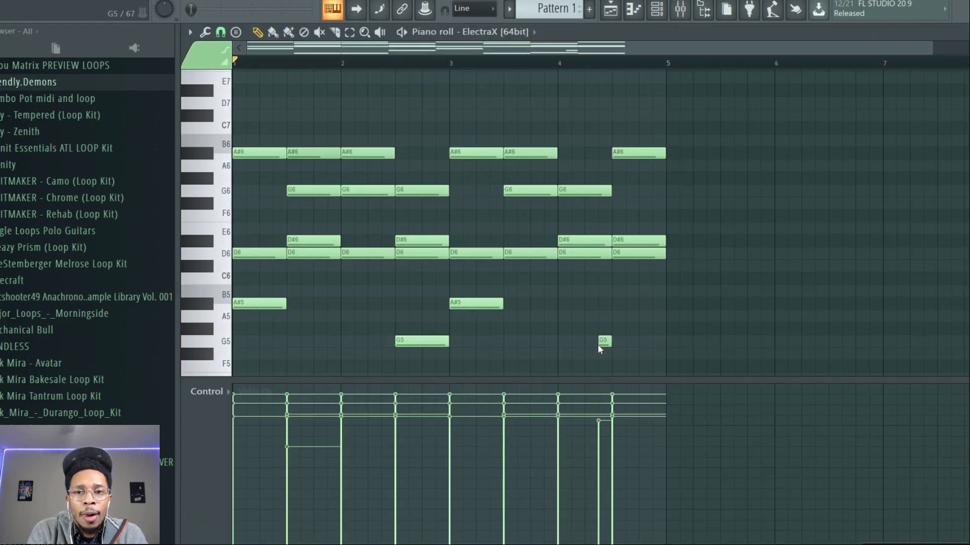
right_click(605, 342)
- Play back the eight-chord progression, then stop and return to the channel list
key("space")
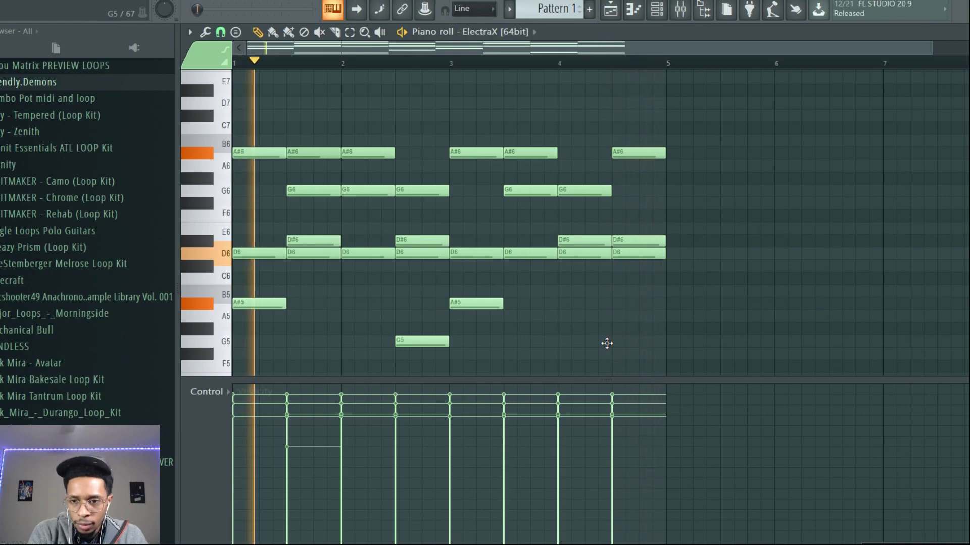
key("space")
key("F6")
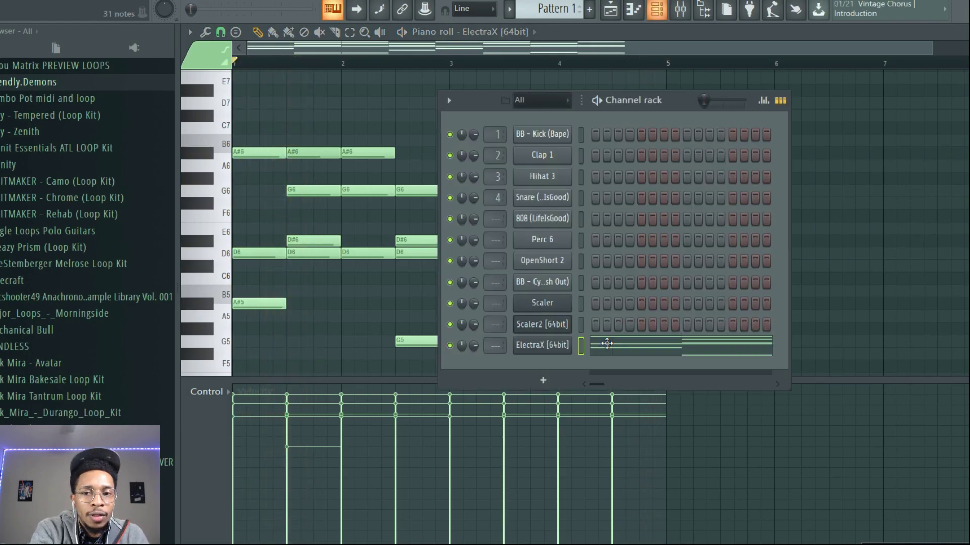
scroll(99, 323, "up", 10)
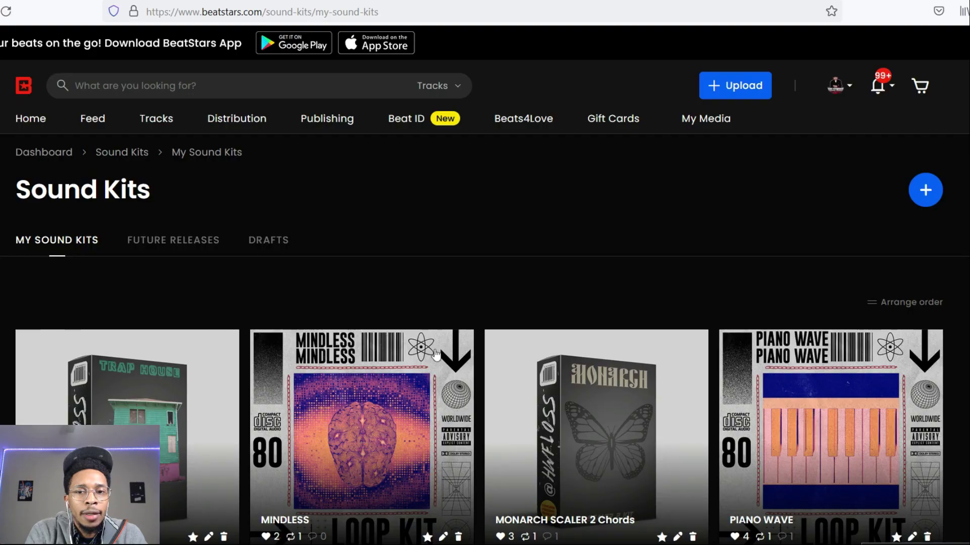
scroll(435, 355, "down", 15)
scroll(435, 355, "up", 9)
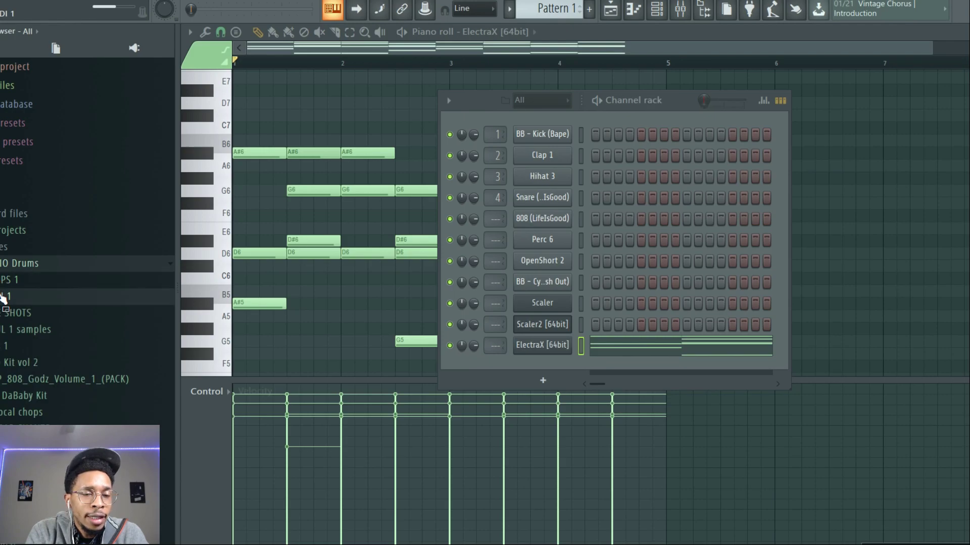
- Load a BRICKS 2 kick MIDI pattern onto the BB - Kick (Bape) channel
left_click(5, 302)
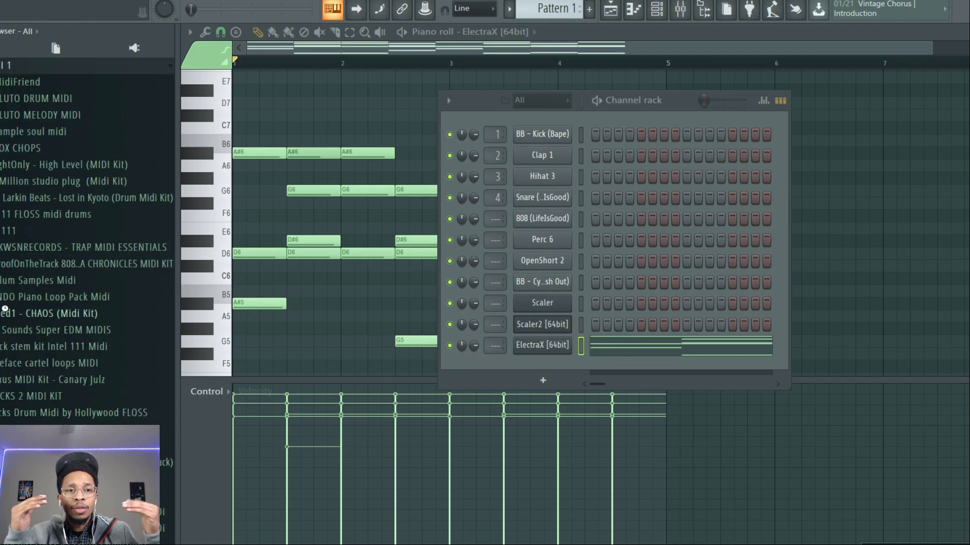
left_click(13, 397)
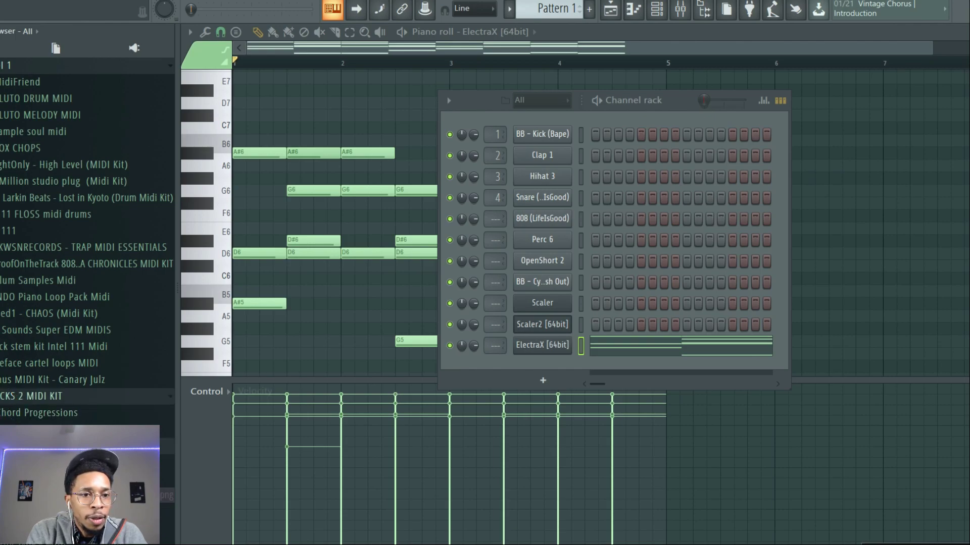
left_click(30, 446)
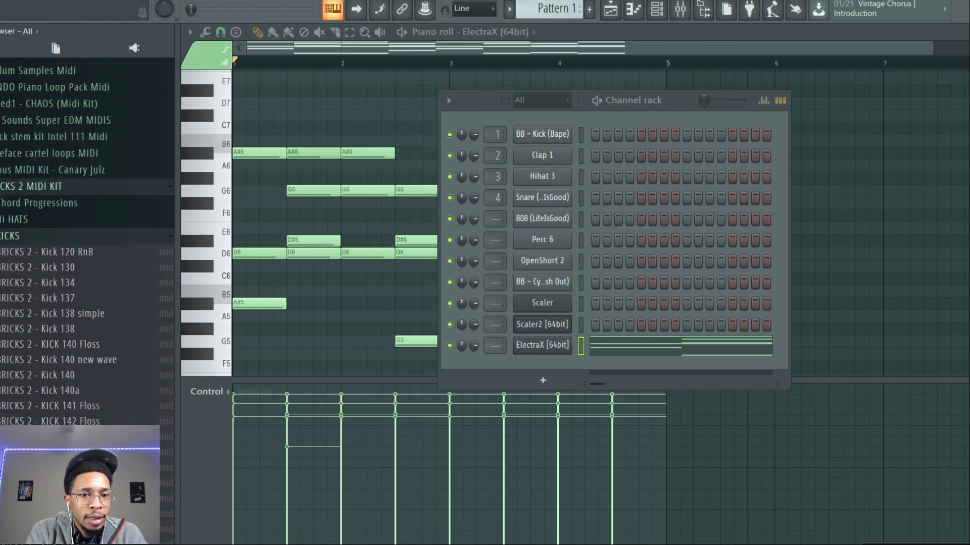
left_click_drag(71, 421, 543, 134)
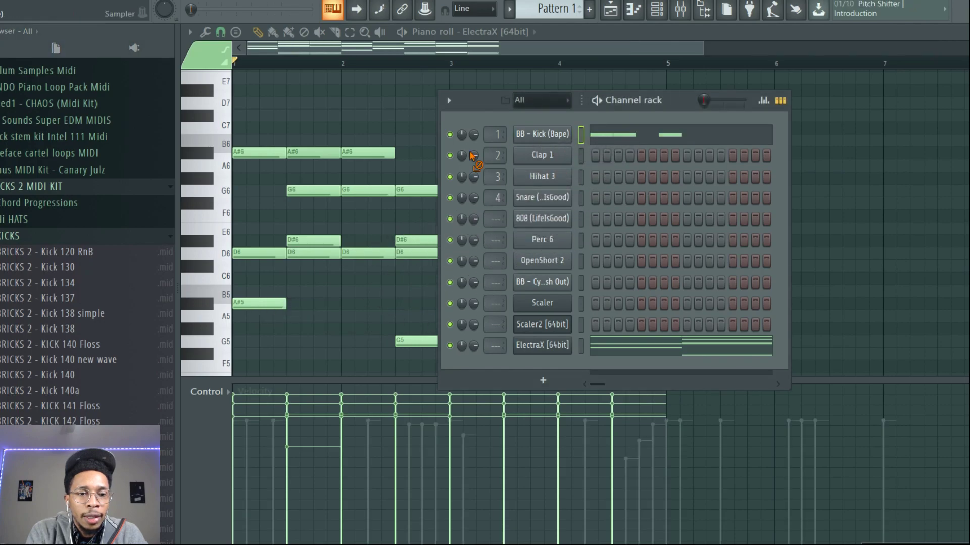
- Load Percs 150 FLOSS onto Perc 6 and Hi Hats 138 onto Hihat 3
left_click(11, 237)
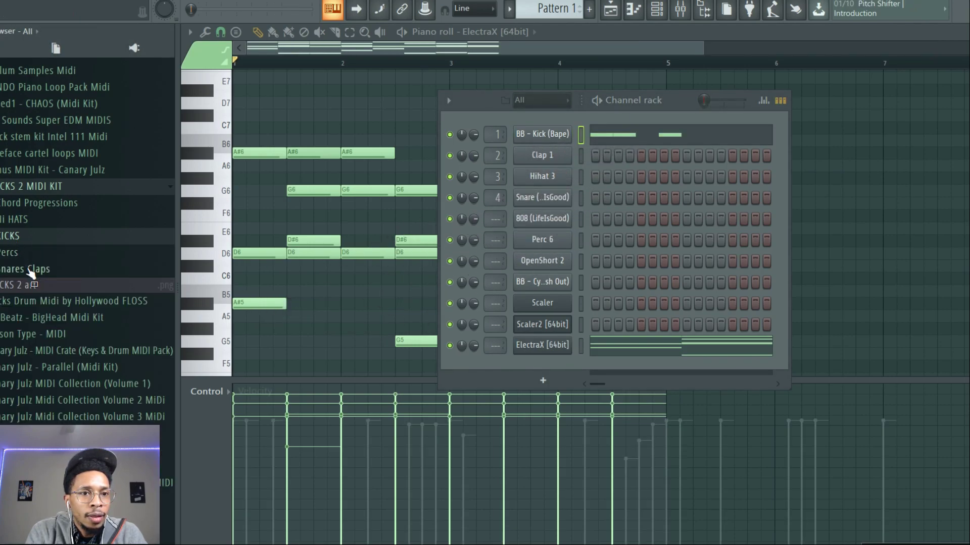
left_click(11, 253)
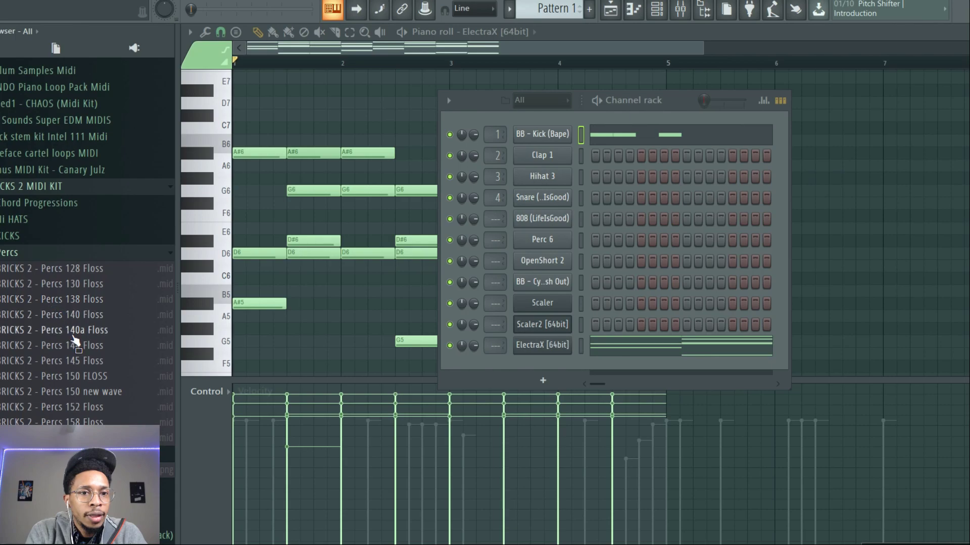
left_click_drag(75, 376, 551, 239)
left_click(10, 221)
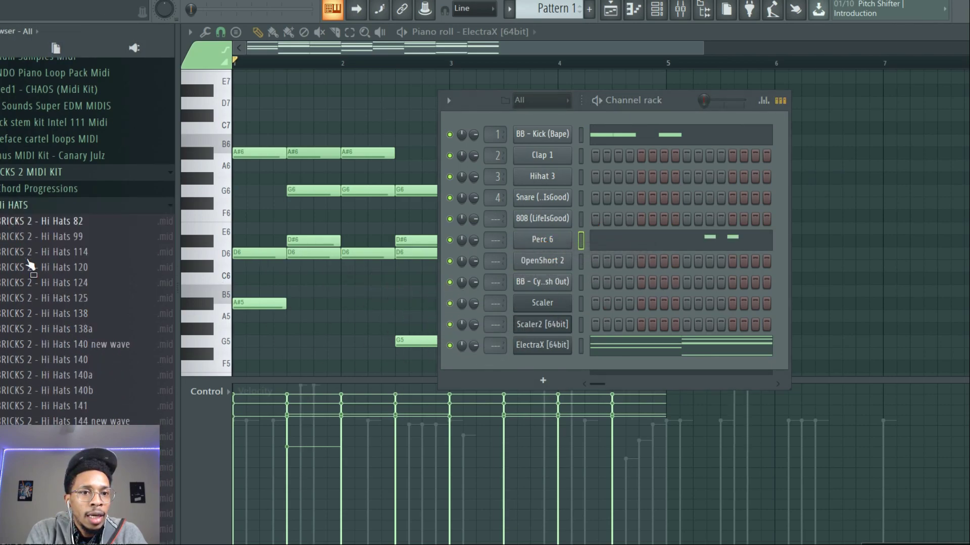
left_click_drag(61, 313, 539, 184)
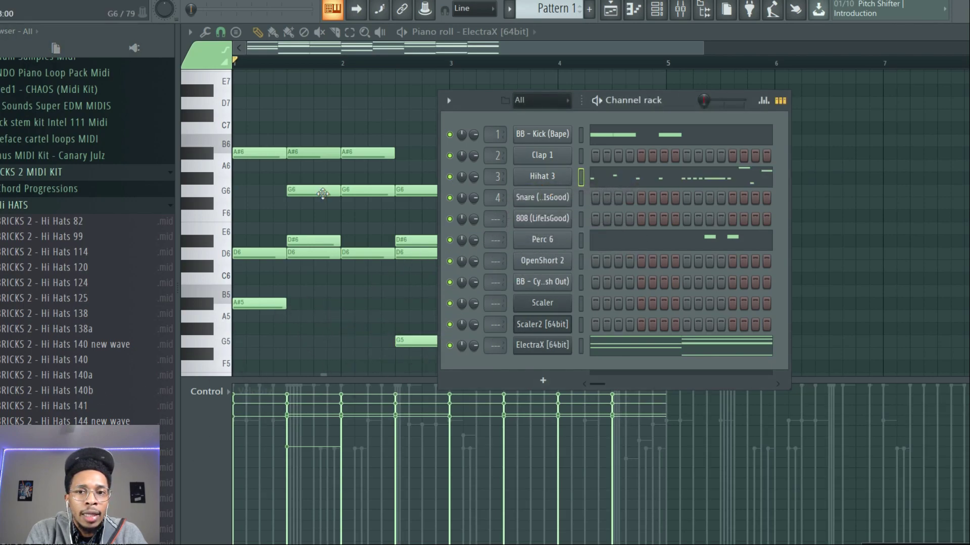
left_click(9, 207)
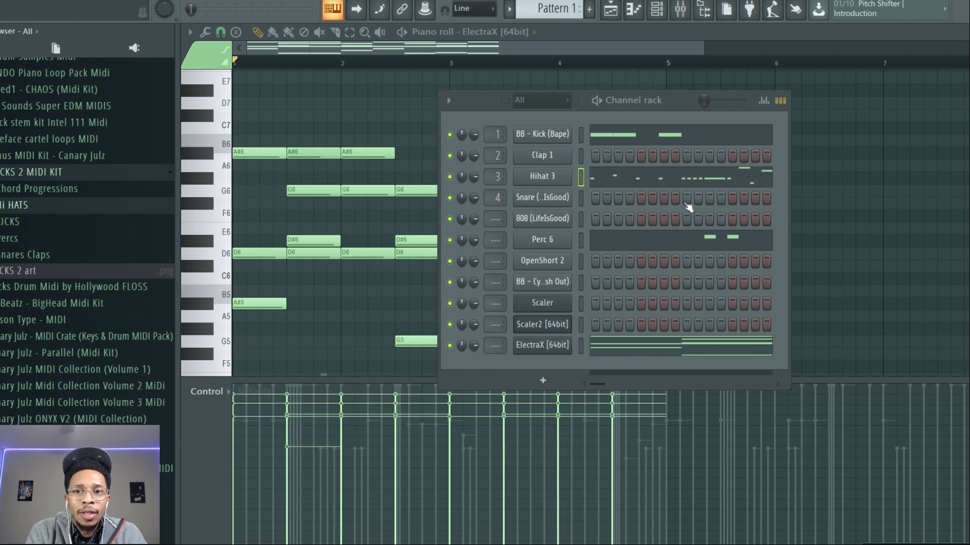
left_click(686, 202)
- Draw C5 snare hits on beat 3 of bars 2, 3 and 4, then play the pattern
key("F7")
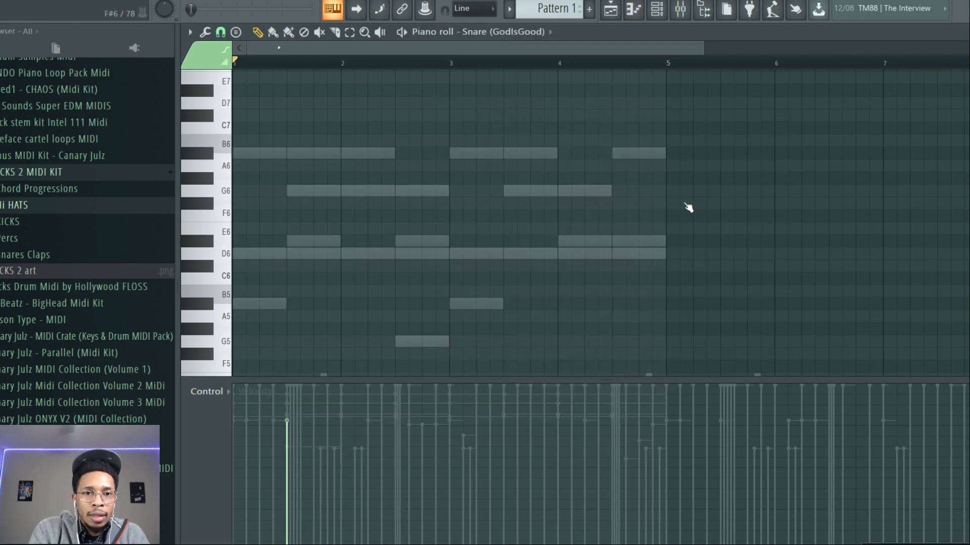
scroll(392, 245, "down", 4)
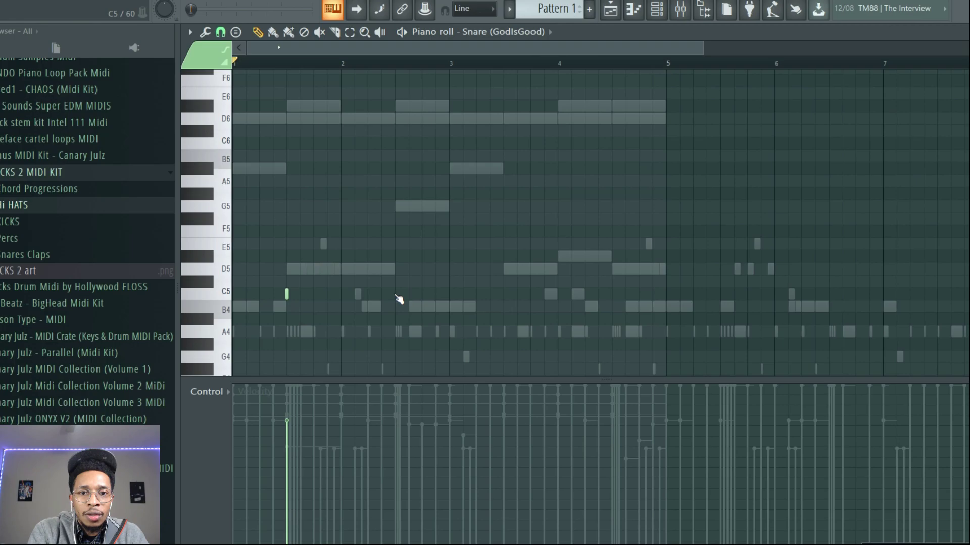
left_click(399, 294)
left_click(508, 294)
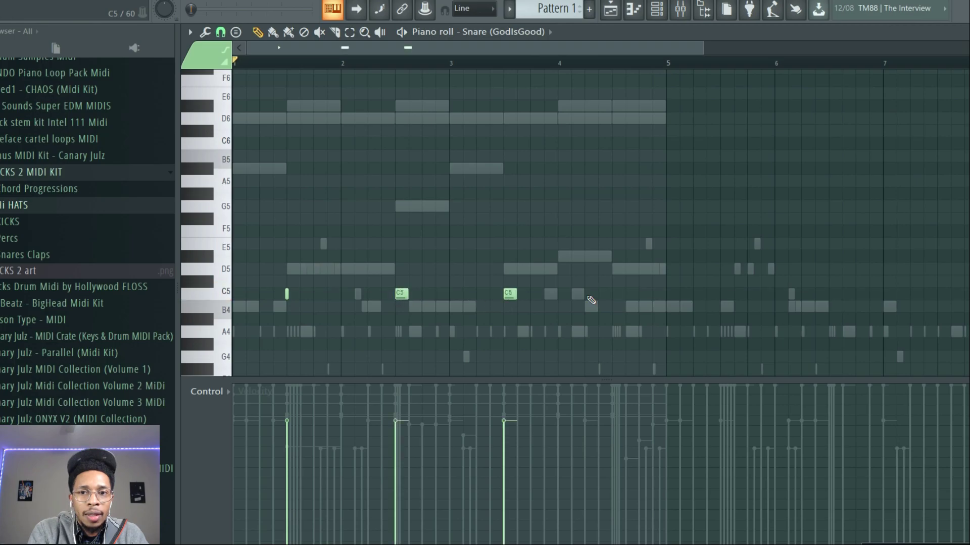
left_click(615, 294)
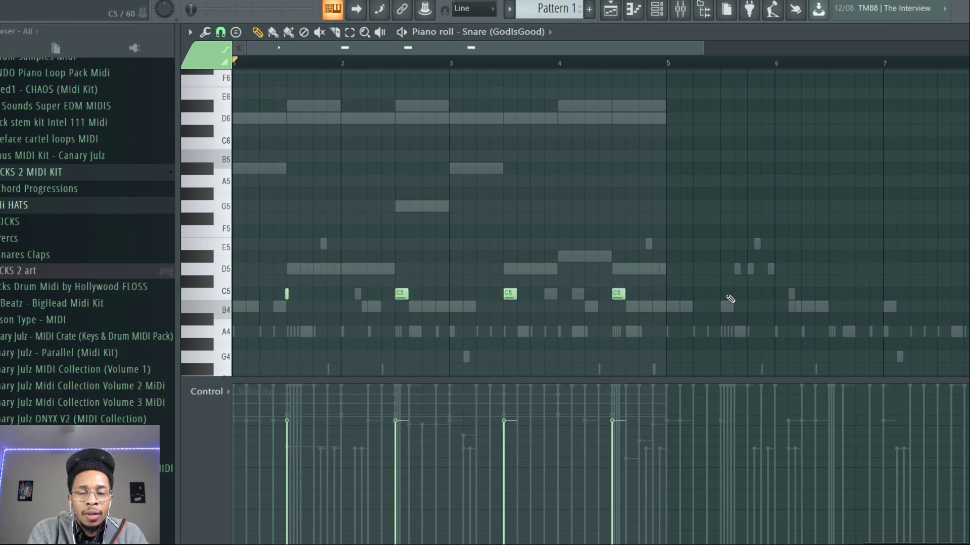
key("space")
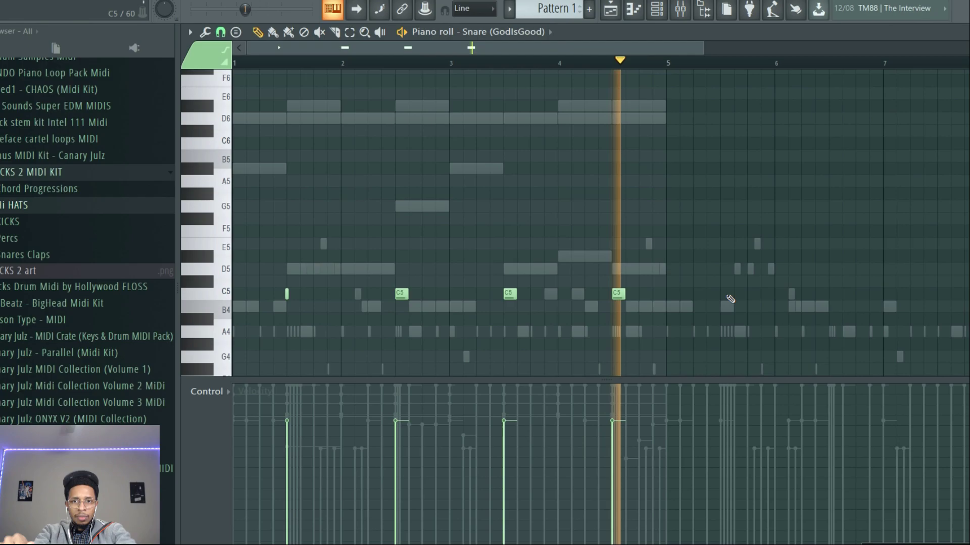
key("space")
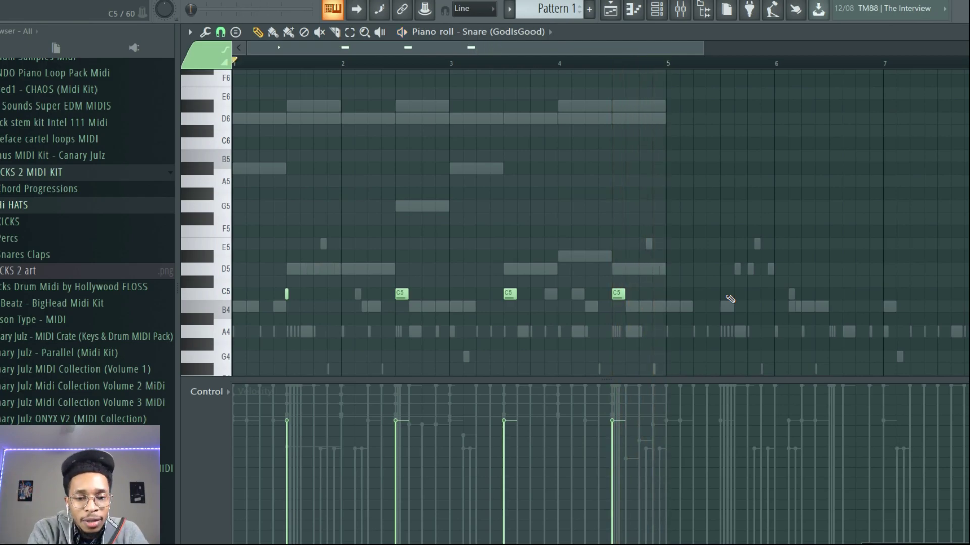
key("F6")
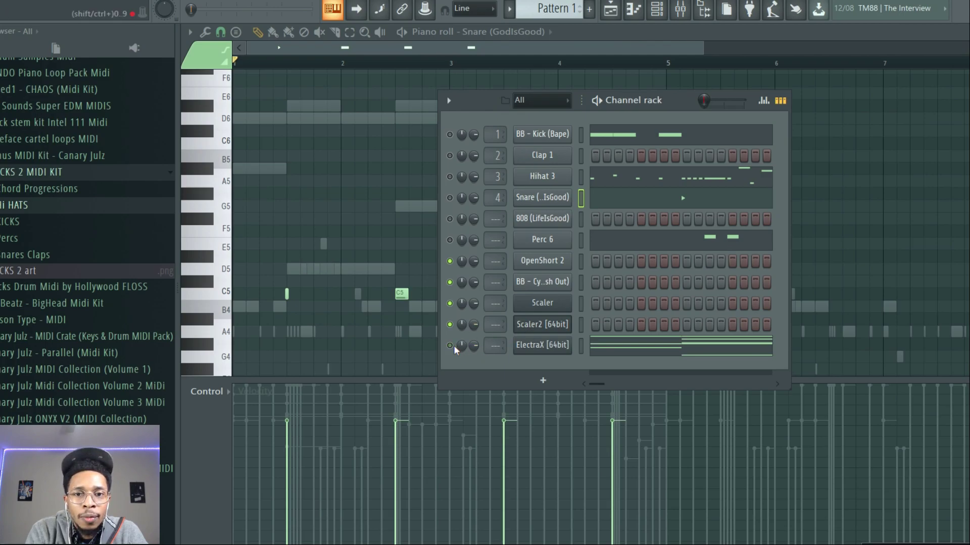
- Switch Scaler 2 to TRAP TRAP 15 and audition B5, B sus4, B 7(no3) and G maj7/B
left_click(531, 322)
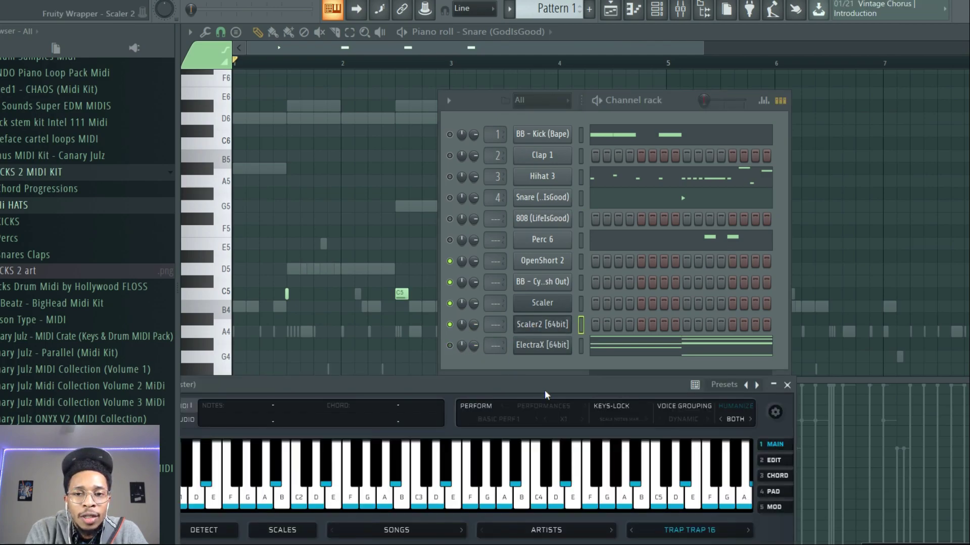
left_click_drag(550, 384, 668, 113)
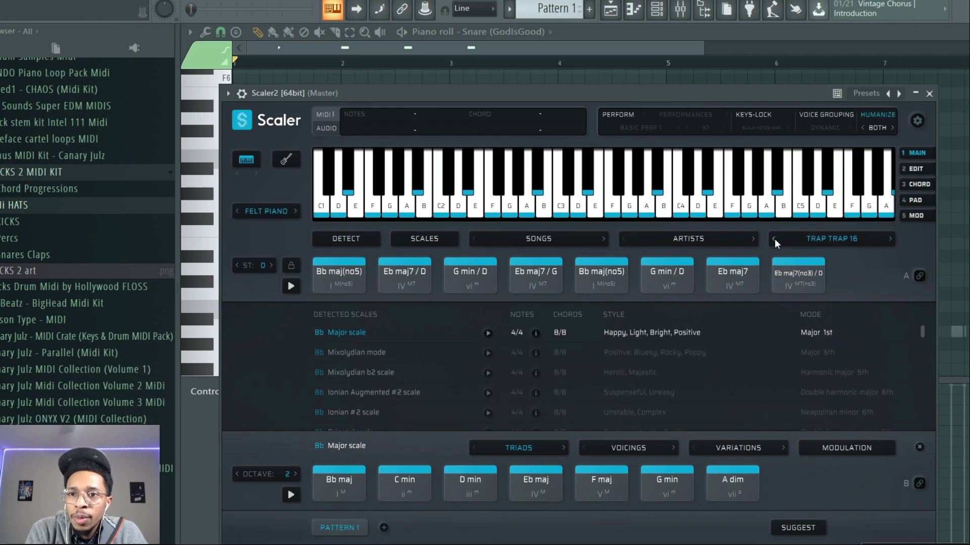
left_click(774, 238)
left_click(337, 272)
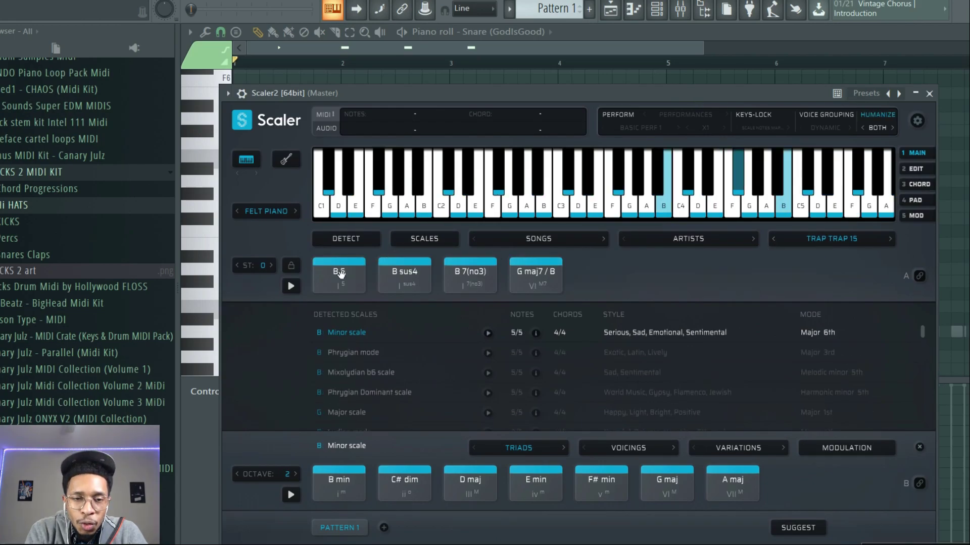
left_click(381, 280)
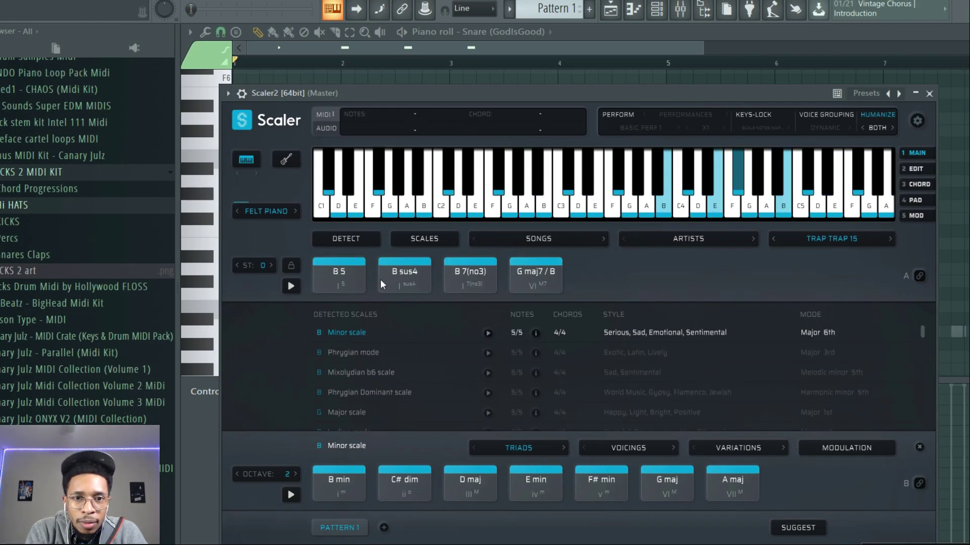
left_click(474, 282)
left_click(537, 272)
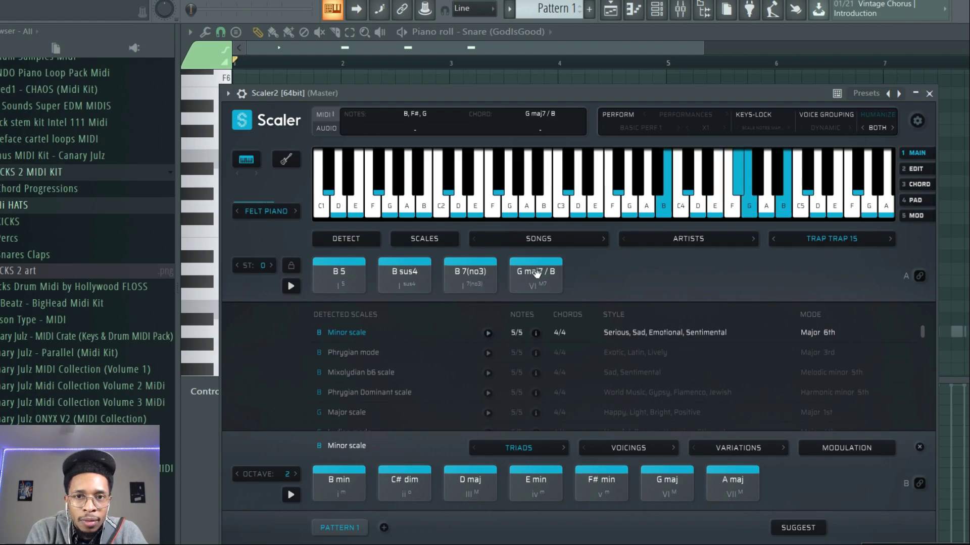
- Unmute the ElectraX channel, play the pattern, and view its piano-roll notes
left_click_drag(614, 93, 141, 22)
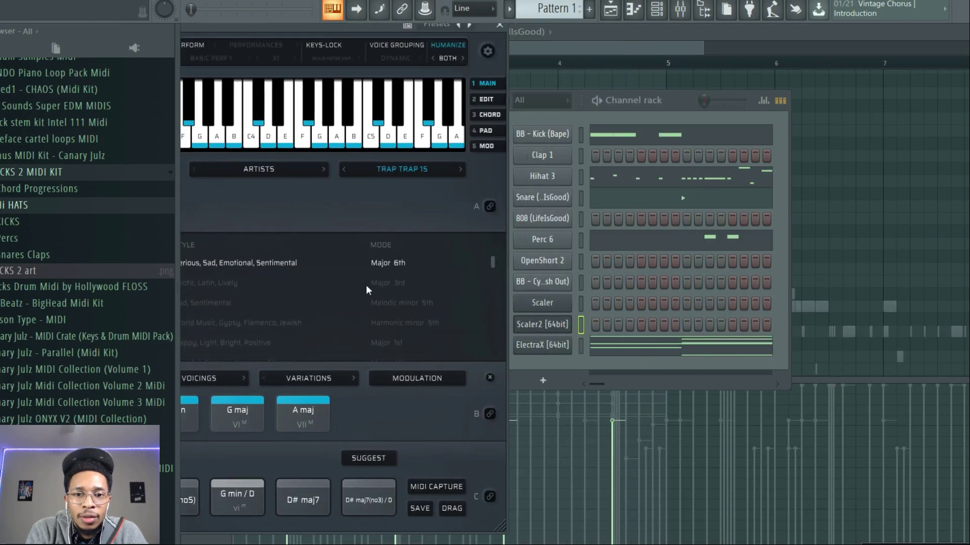
left_click(541, 343)
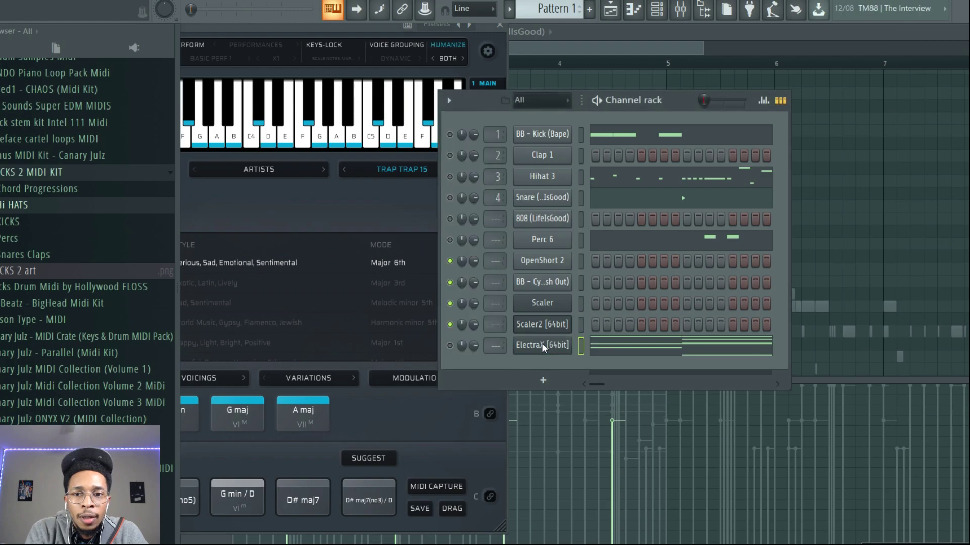
left_click(450, 345)
key("space")
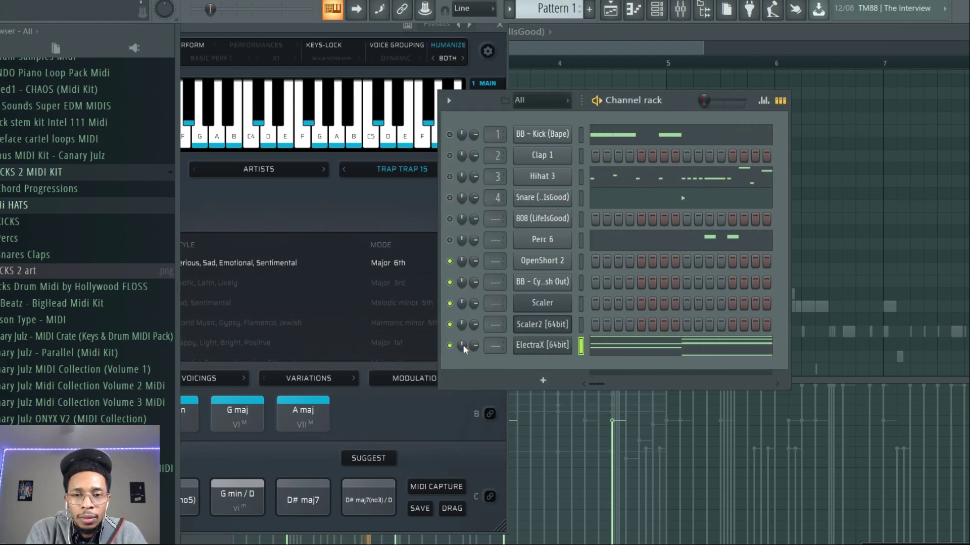
left_click(637, 343)
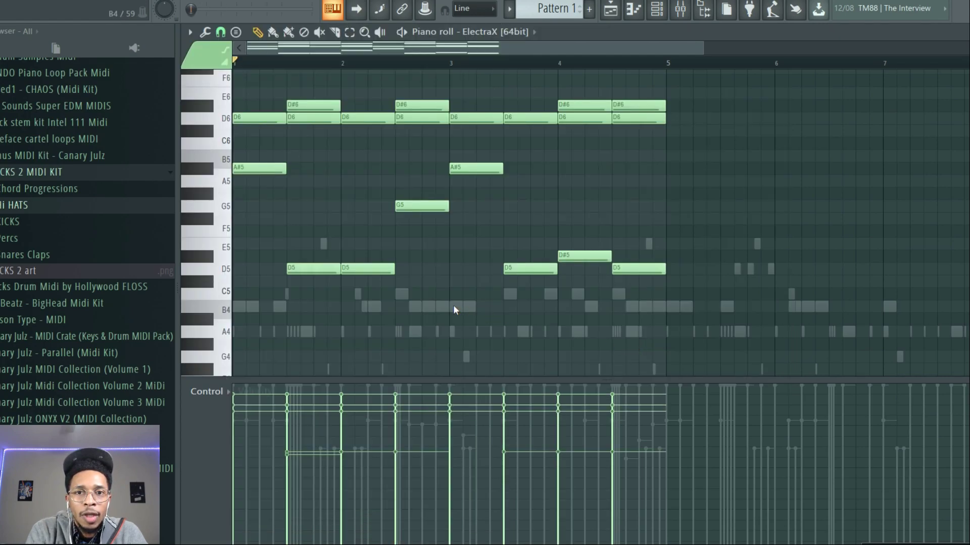
key("F6")
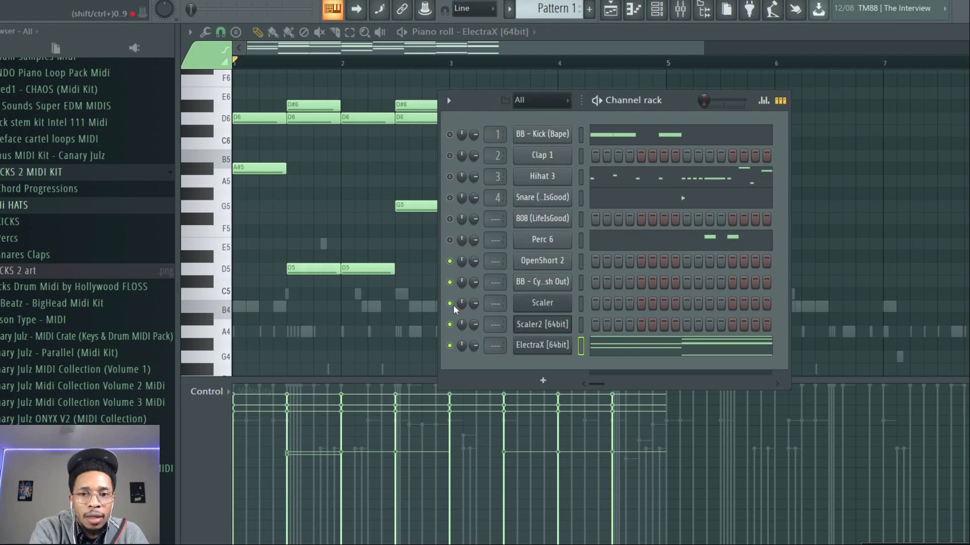
- Clear Pattern 1 and fill slots 1–4 with B5, B sus4, B 7(no3) and G maj7/B
left_click(533, 324)
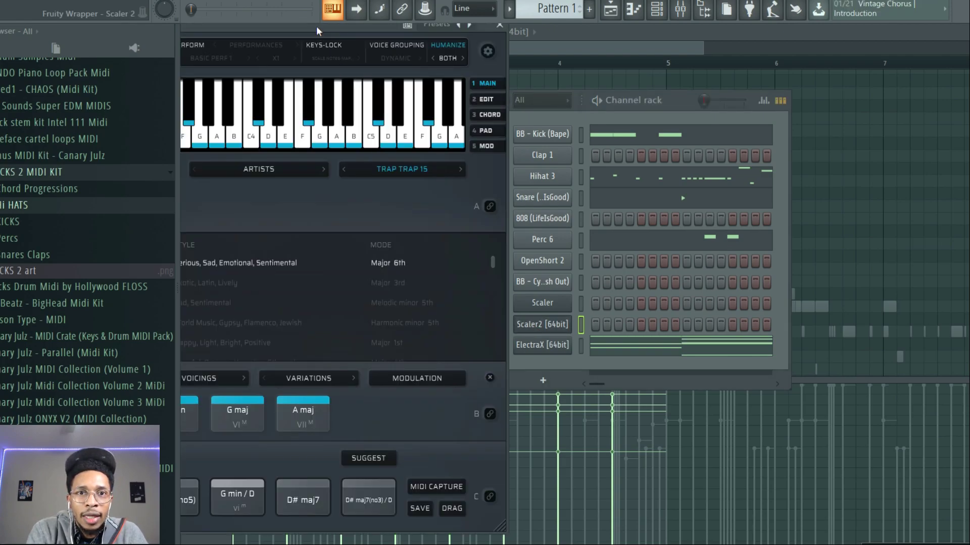
left_click_drag(316, 25, 669, 24)
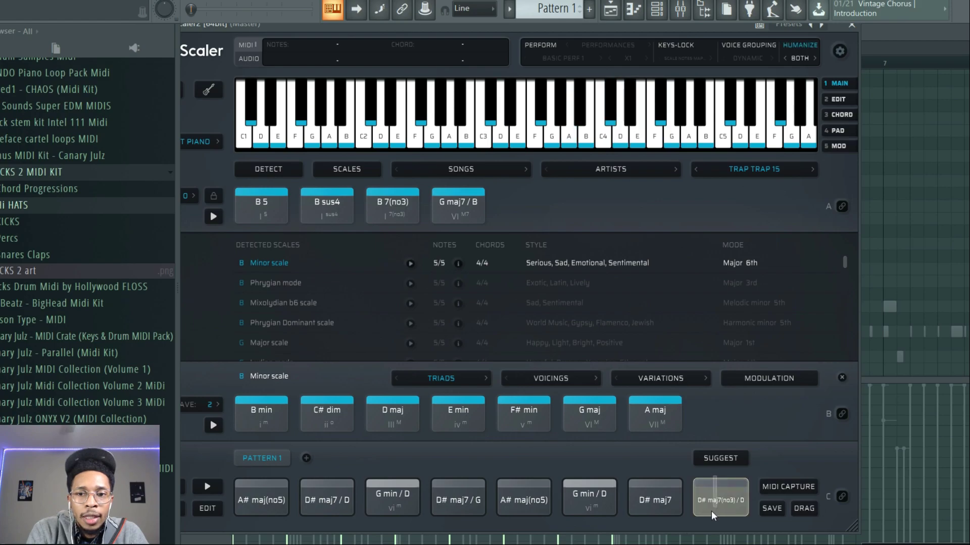
key("Delete")
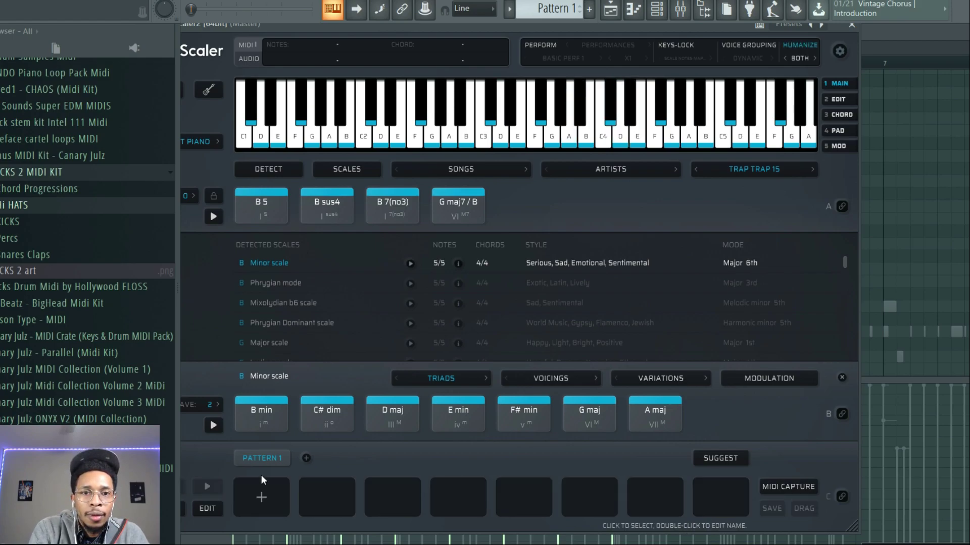
left_click_drag(260, 204, 261, 480)
left_click_drag(326, 205, 327, 491)
left_click_drag(392, 204, 390, 485)
left_click_drag(458, 205, 458, 491)
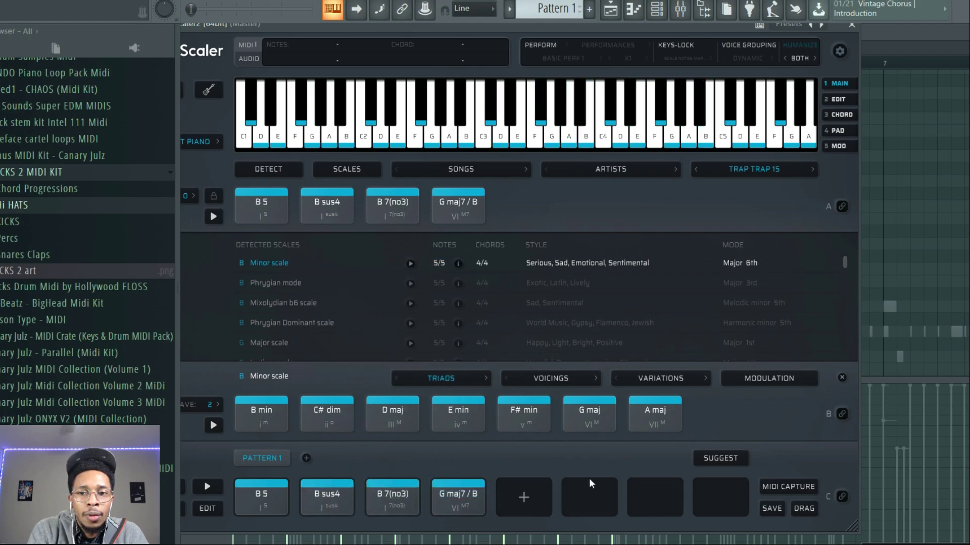
- Drop the four-chord MIDI onto the ElectraX channel and play it back
left_click_drag(668, 30, 388, 27)
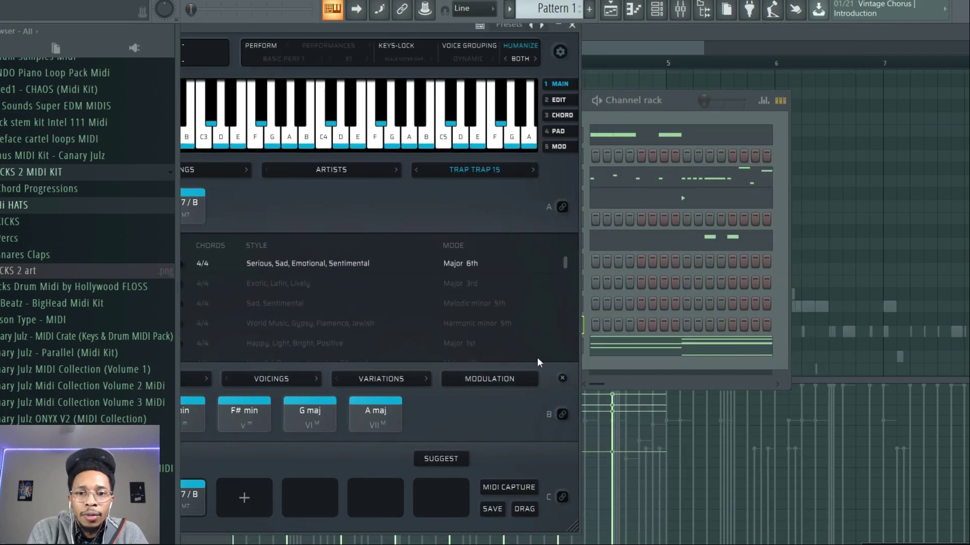
left_click_drag(525, 510, 599, 402)
left_click_drag(635, 339, 634, 340)
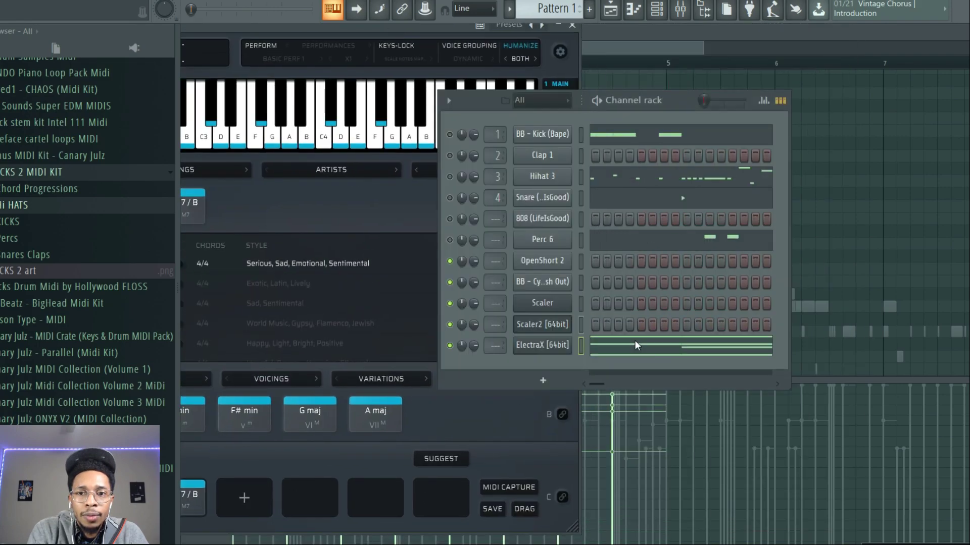
key("space")
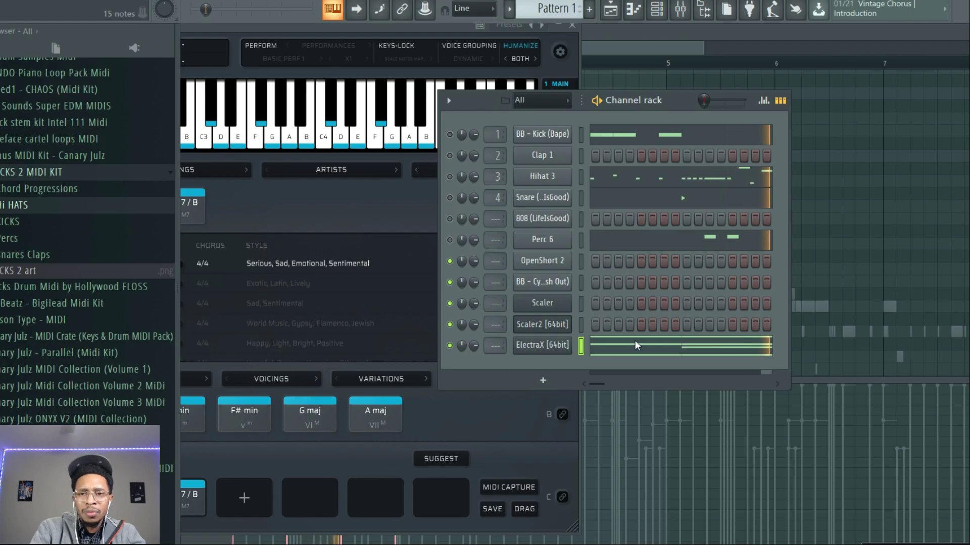
key("space")
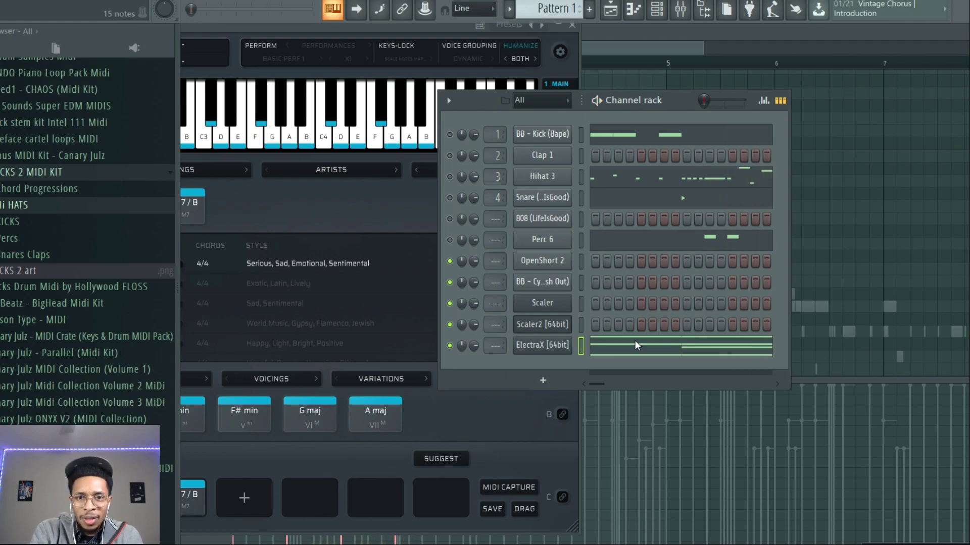
left_click(642, 351)
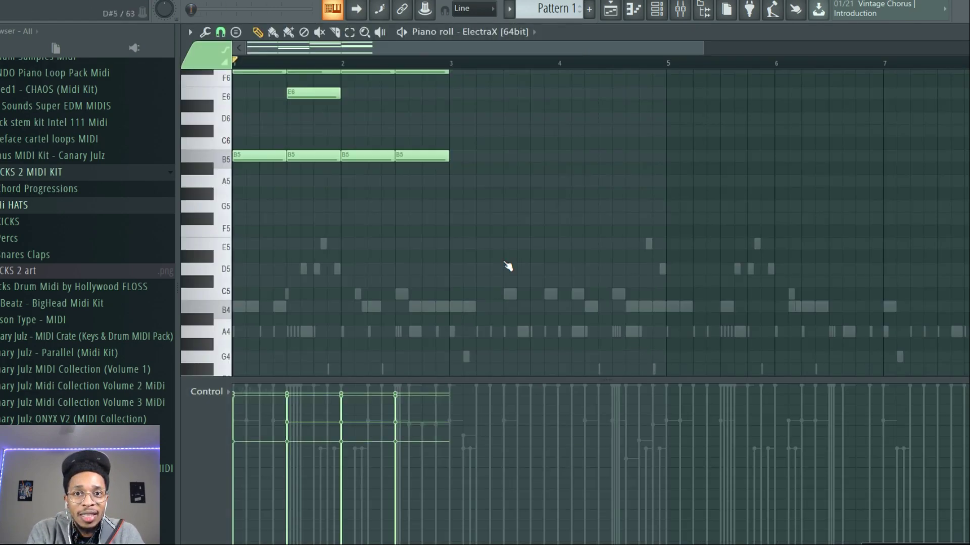
- Duplicate the 15 chord notes into bars 3–4 and drop the last B6 and G6 to B5 and G5
left_click_drag(497, 240, 232, 69)
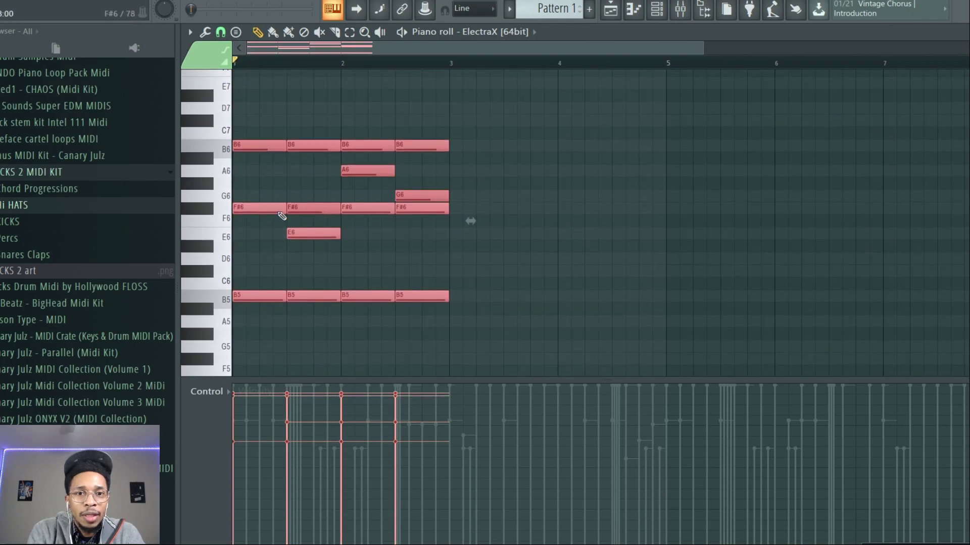
key("ctrl+b")
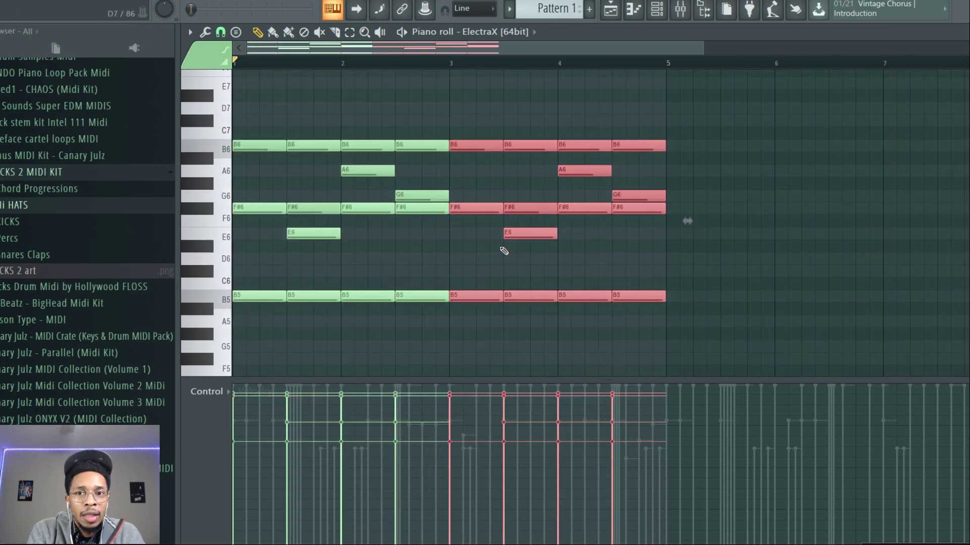
left_click(637, 147)
key("ctrl+Down")
key("ctrl+d")
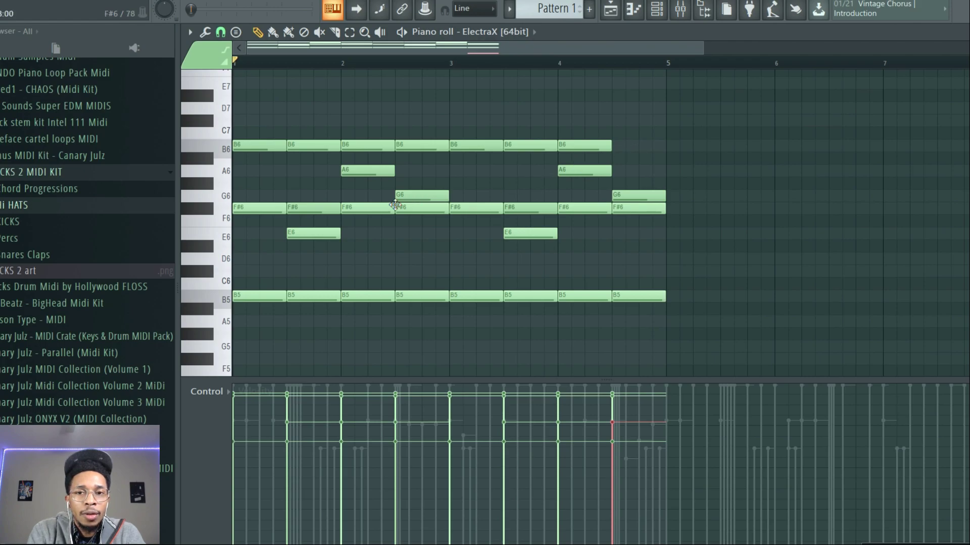
left_click(641, 196)
key("ctrl+Down")
- Audition the edited chords, select bars 1–5, then return to the playlist and channel rack
key("space")
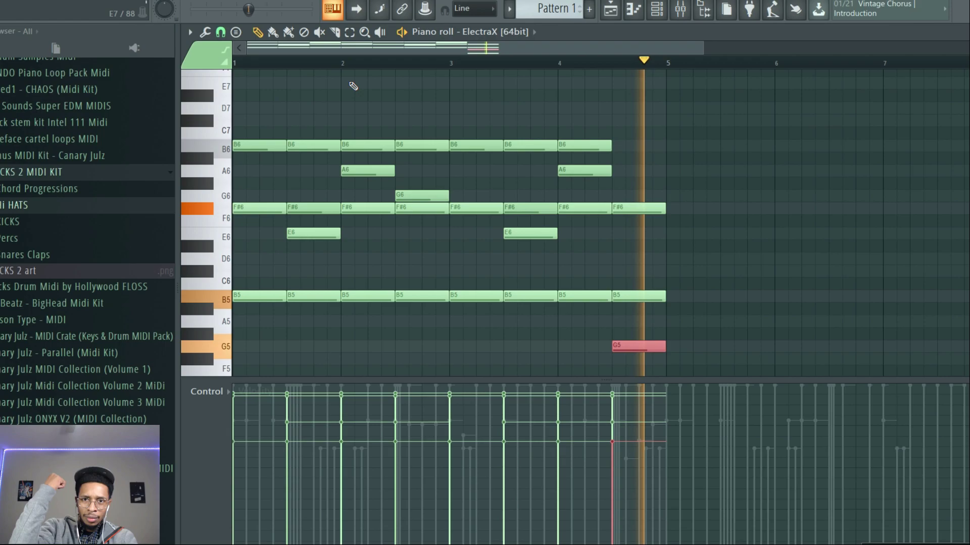
key("space")
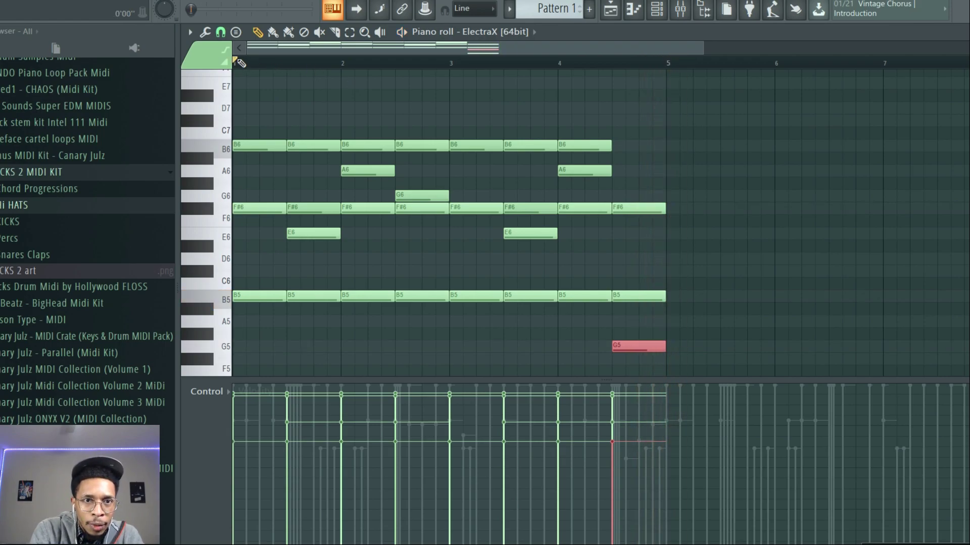
left_click_drag(237, 61, 664, 152)
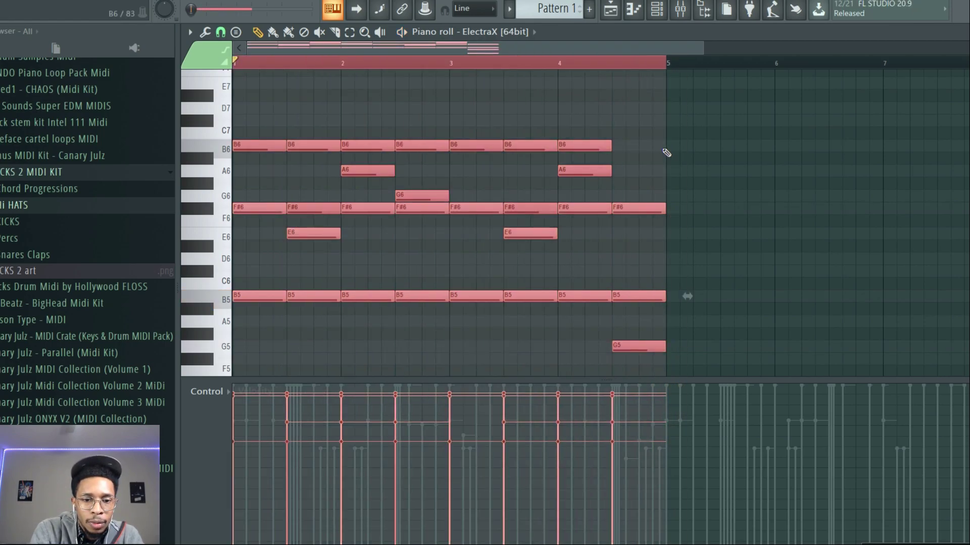
key("F5")
key("F6")
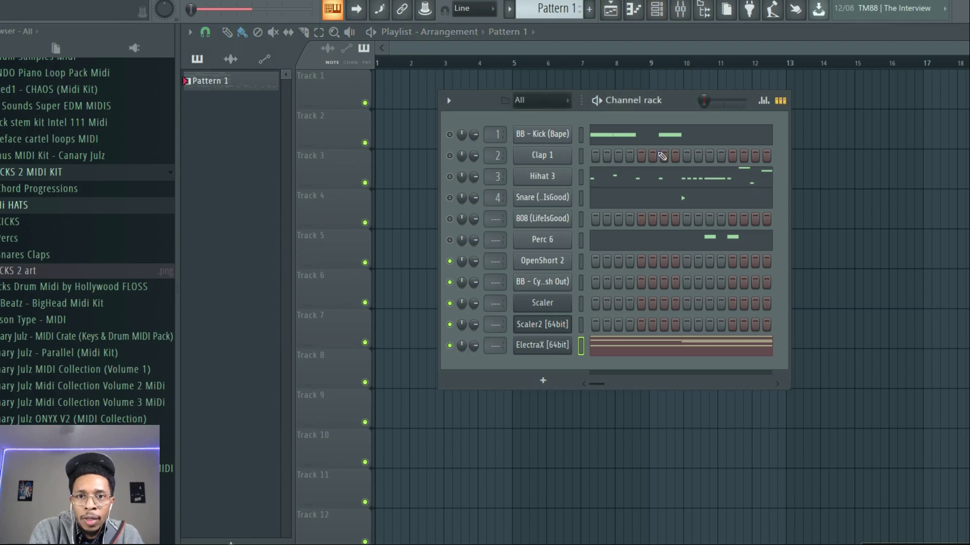
- Unmute the BB - Kick channel, add a hit on step 1 of the cymbal row, play, and open Scaler 2
left_click(450, 135)
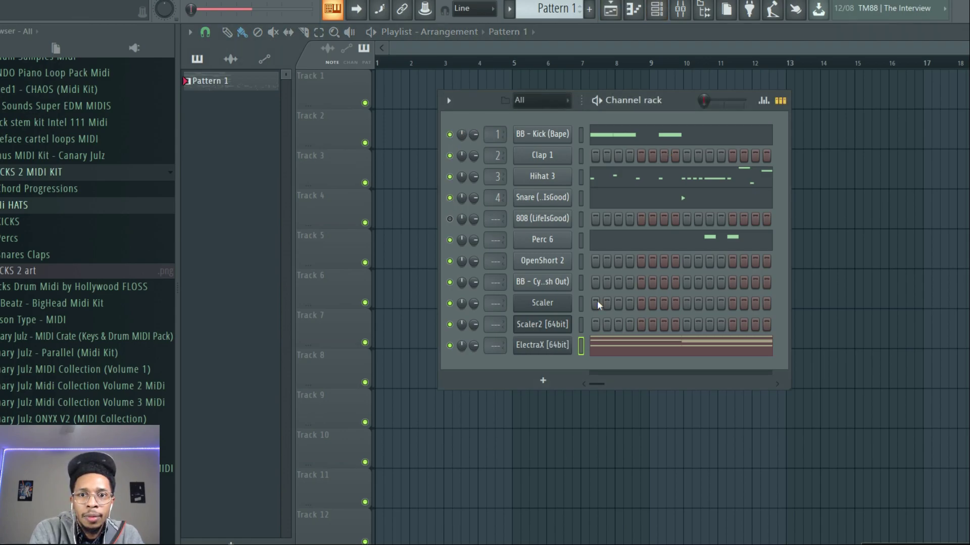
left_click(595, 283)
key("space")
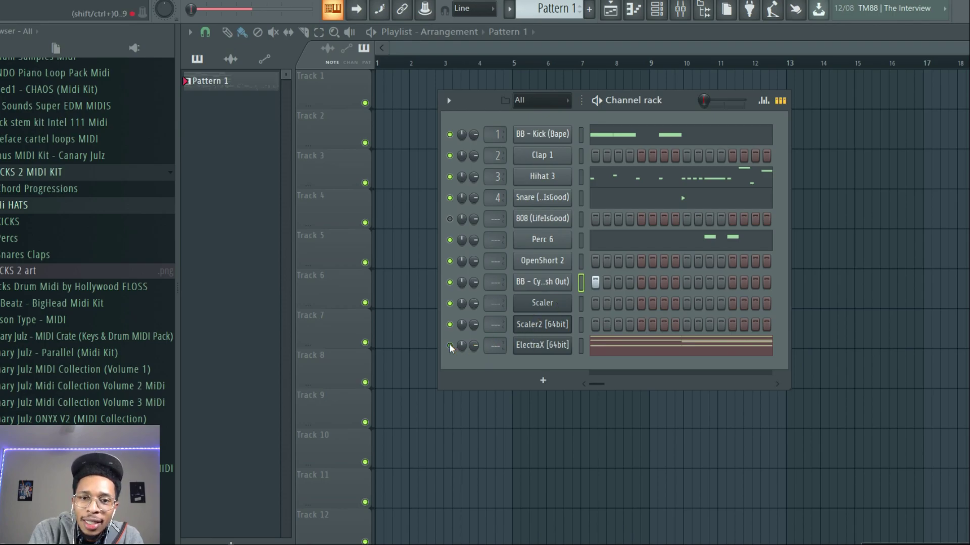
left_click(525, 326)
- Audition the Trap Trap 14 chord set, including F# min7 and F# 7(no3)/E
left_click_drag(363, 35, 713, 63)
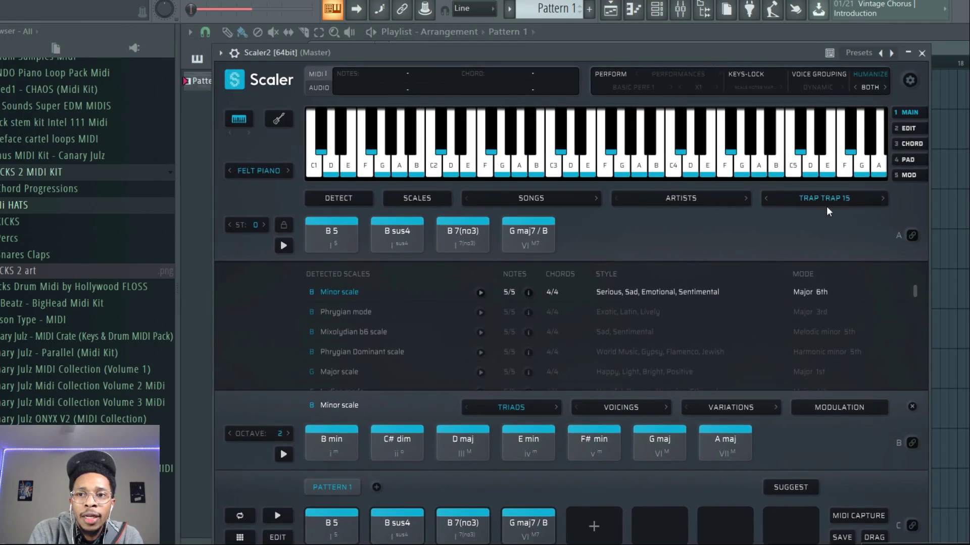
left_click(766, 198)
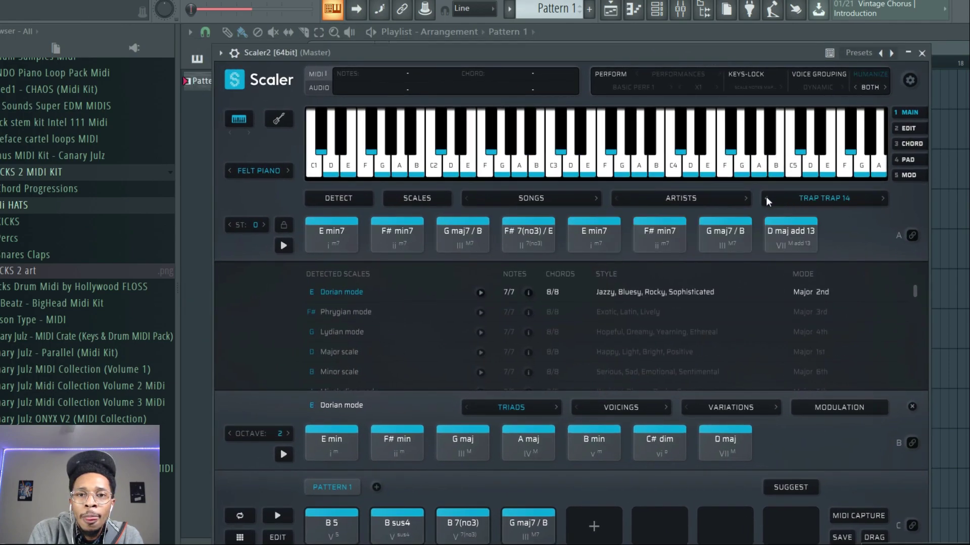
left_click(550, 233)
left_click(397, 233)
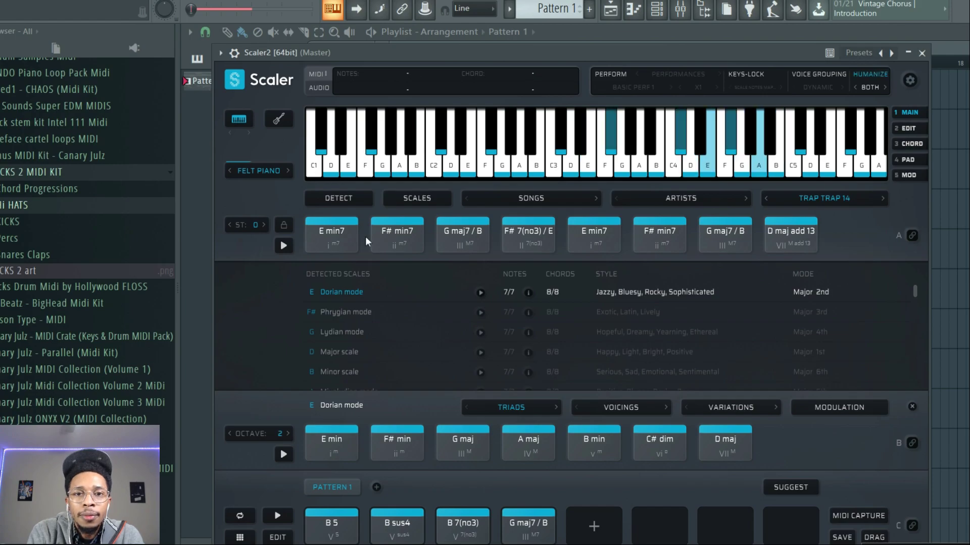
left_click(520, 238)
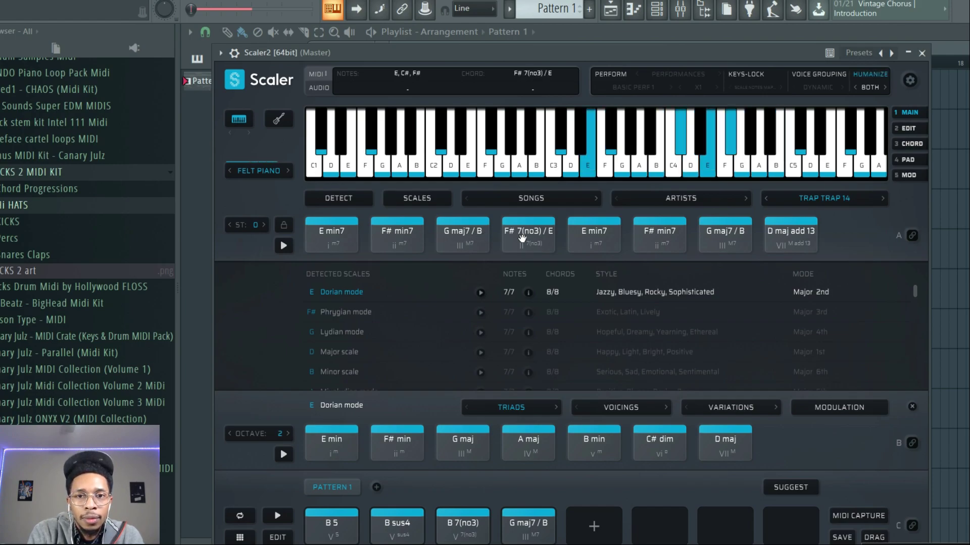
- Audition the Trap Trap 13 chords: Ab maj7/G, C 5, Bb maj and G min7
left_click(768, 196)
left_click(355, 238)
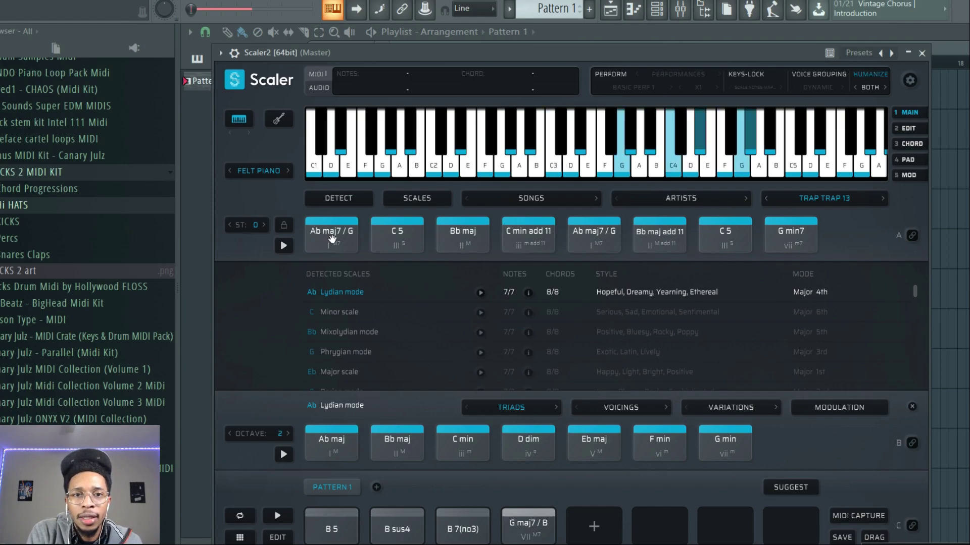
left_click(395, 234)
left_click(460, 236)
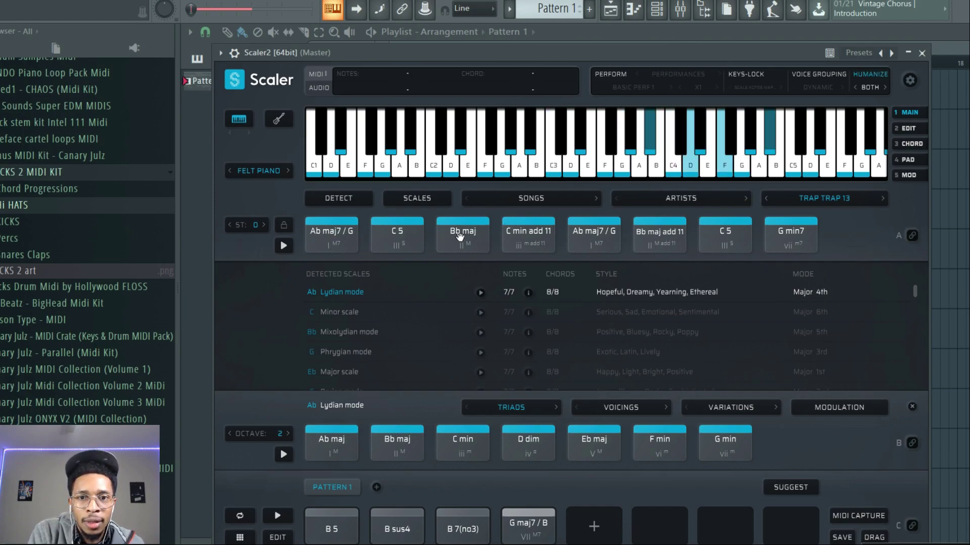
left_click(340, 230)
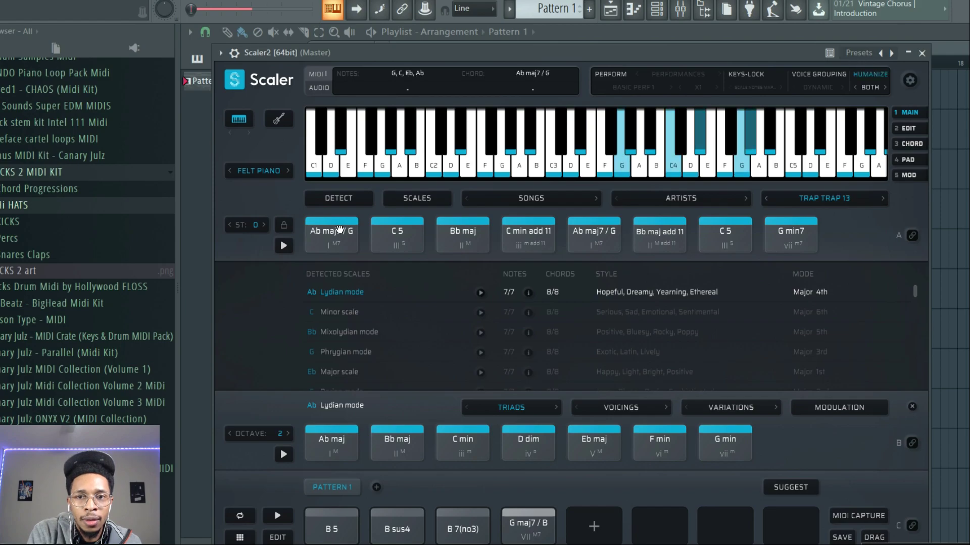
left_click(725, 235)
left_click(778, 240)
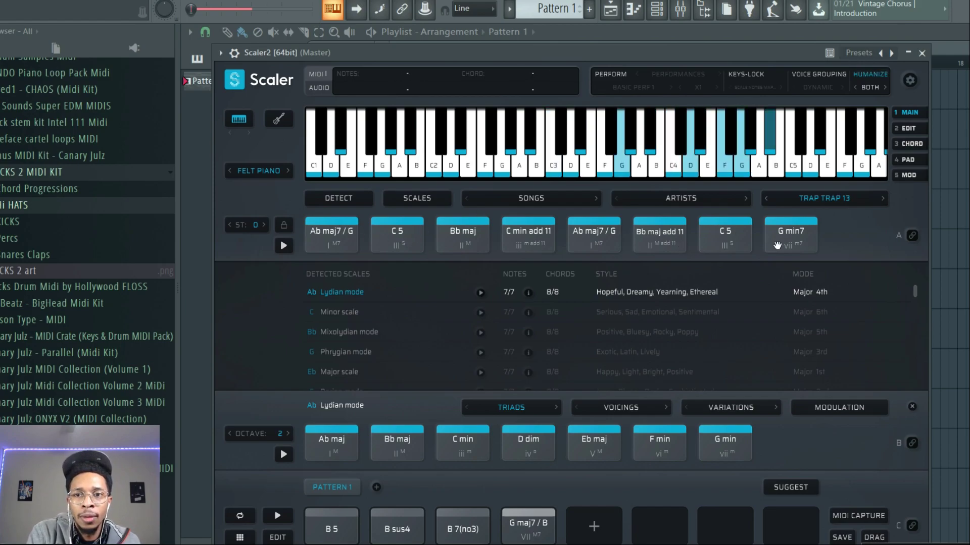
left_click(777, 245)
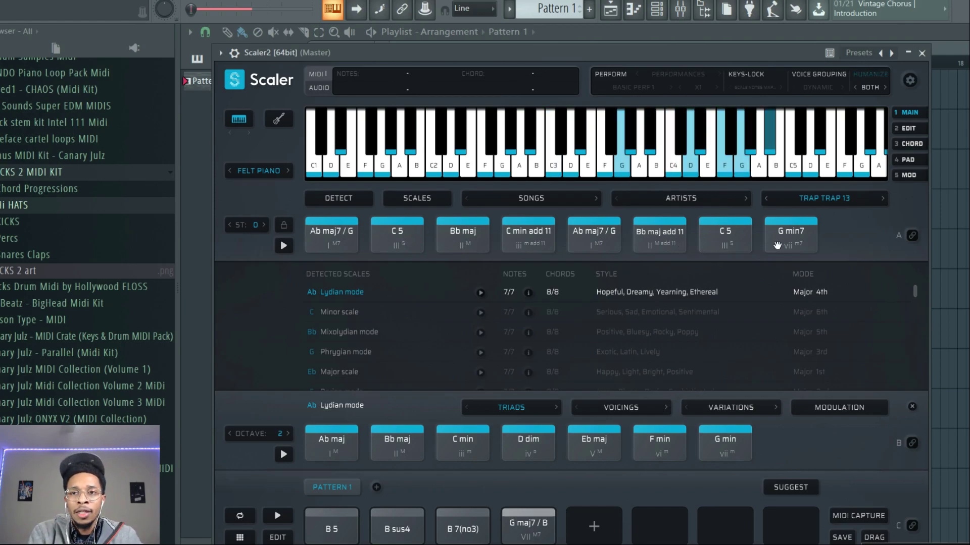
- Load Trap Trap 12 and place Bb min seventh, Bb 5/F, Gb maj7(b5), Gb maj add 13 in Pattern 1
left_click(766, 198)
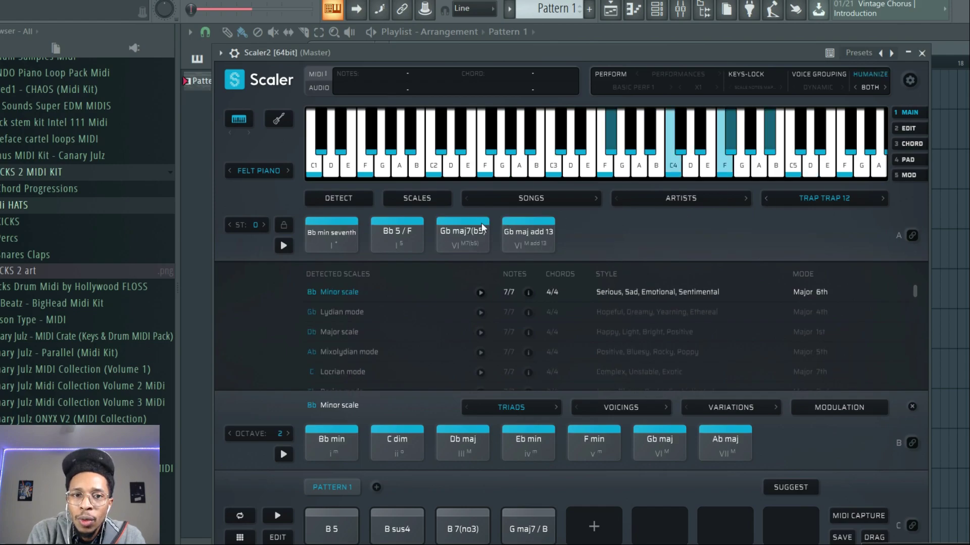
left_click(332, 237)
left_click(396, 234)
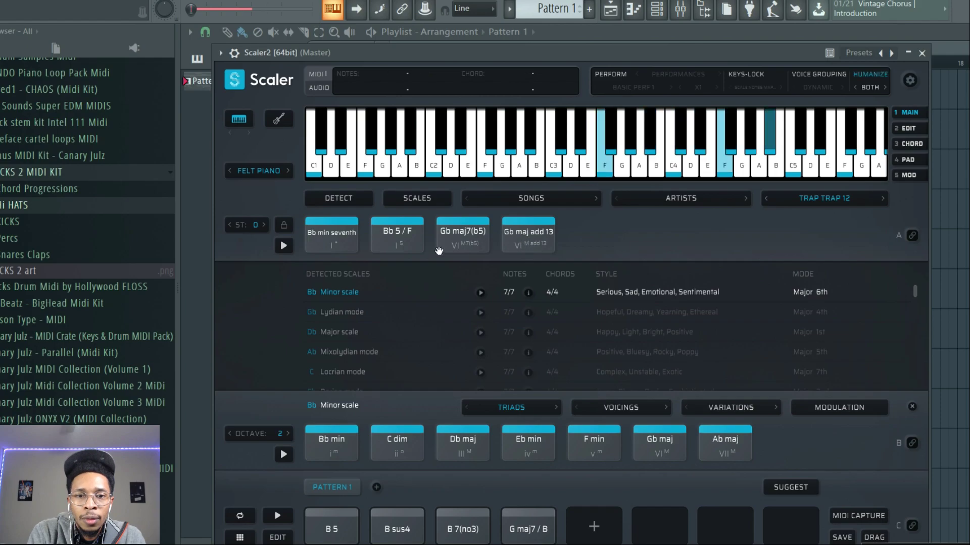
left_click_drag(331, 238, 336, 520)
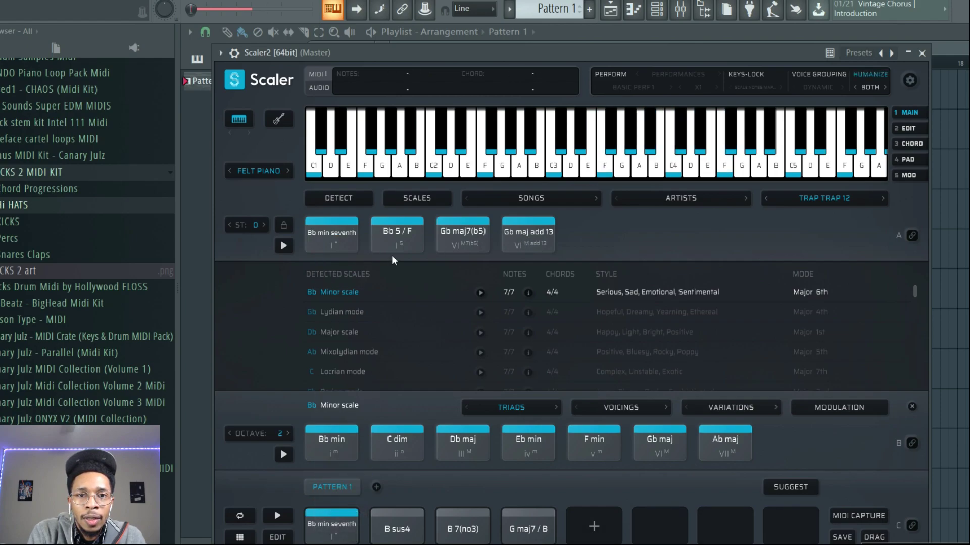
left_click_drag(393, 242, 396, 520)
left_click_drag(464, 234, 464, 525)
left_click_drag(528, 235, 528, 525)
left_click_drag(702, 53, 277, 23)
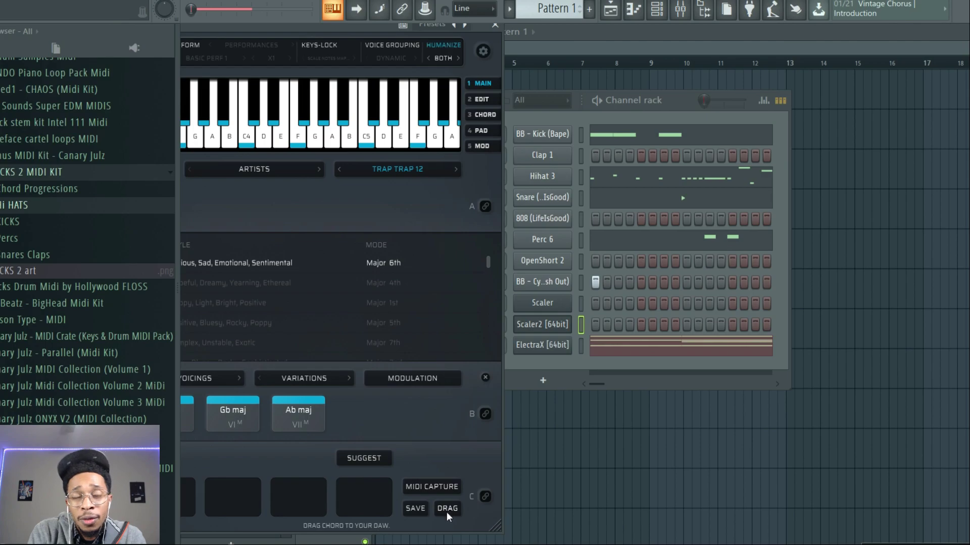
- Drop the chord progression onto the ElectraX channel and load the PLUCK - BigRocks patch
left_click_drag(447, 508, 548, 341)
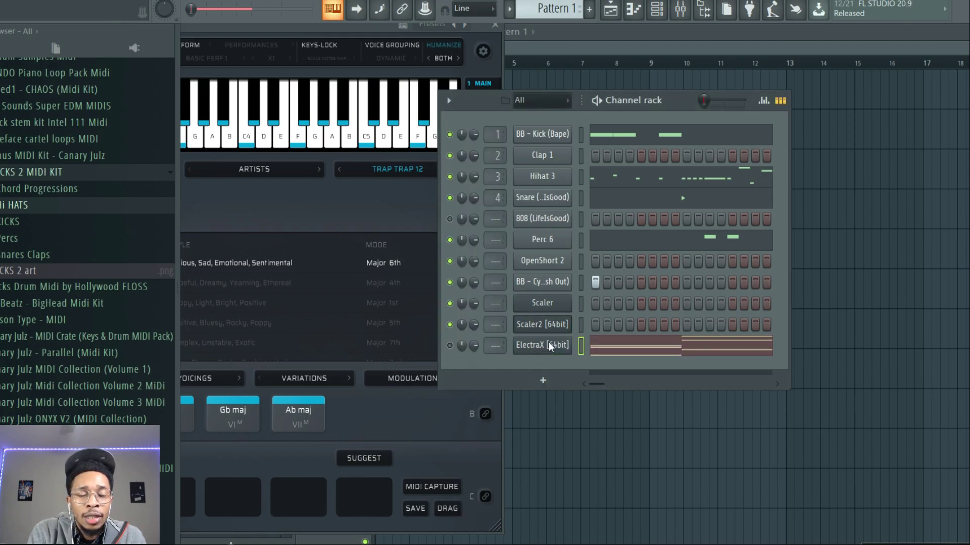
left_click(520, 346)
left_click(797, 173)
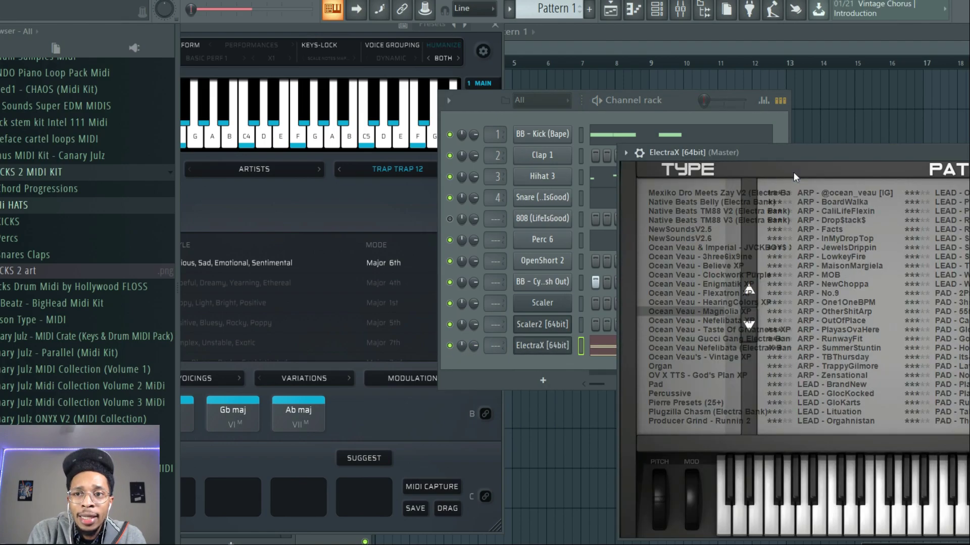
left_click_drag(843, 153, 511, 115)
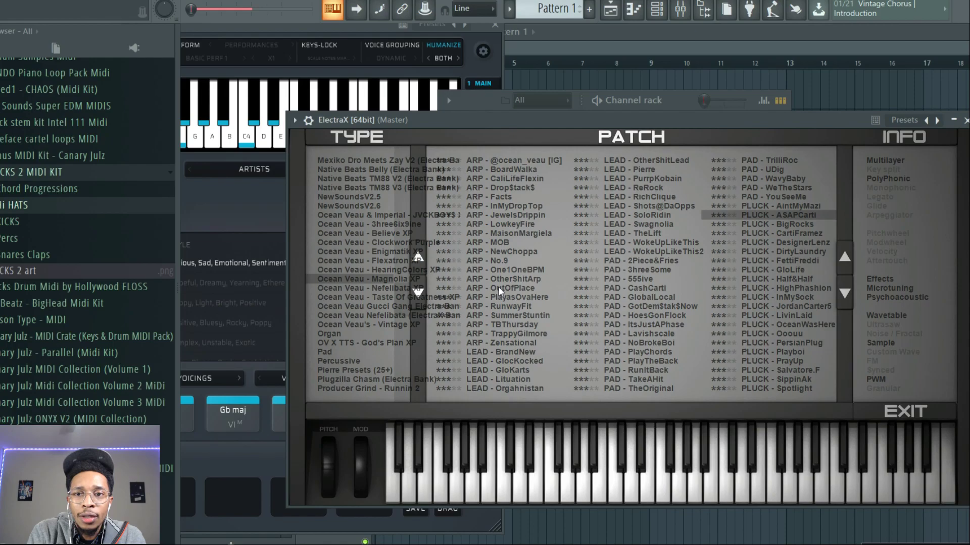
left_click(801, 225)
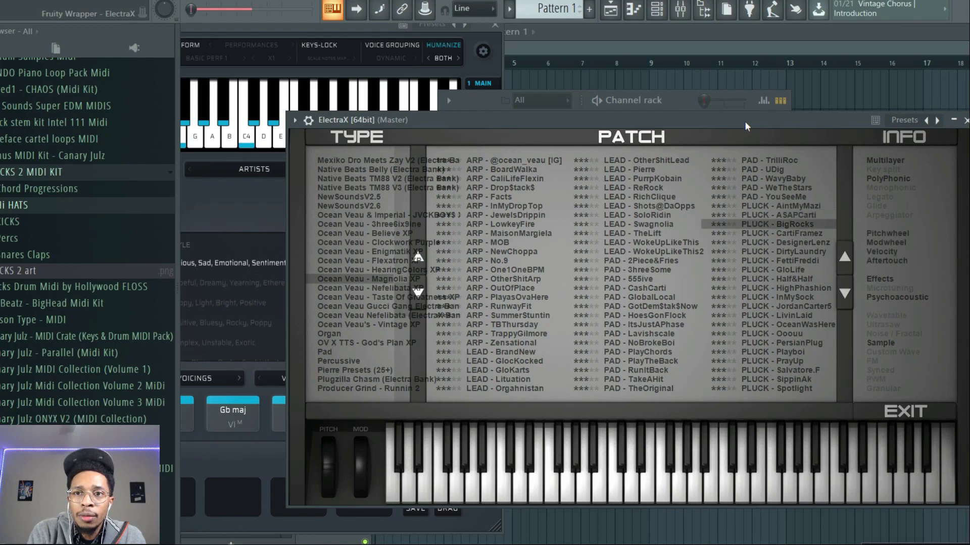
left_click_drag(744, 121, 462, 401)
key("space")
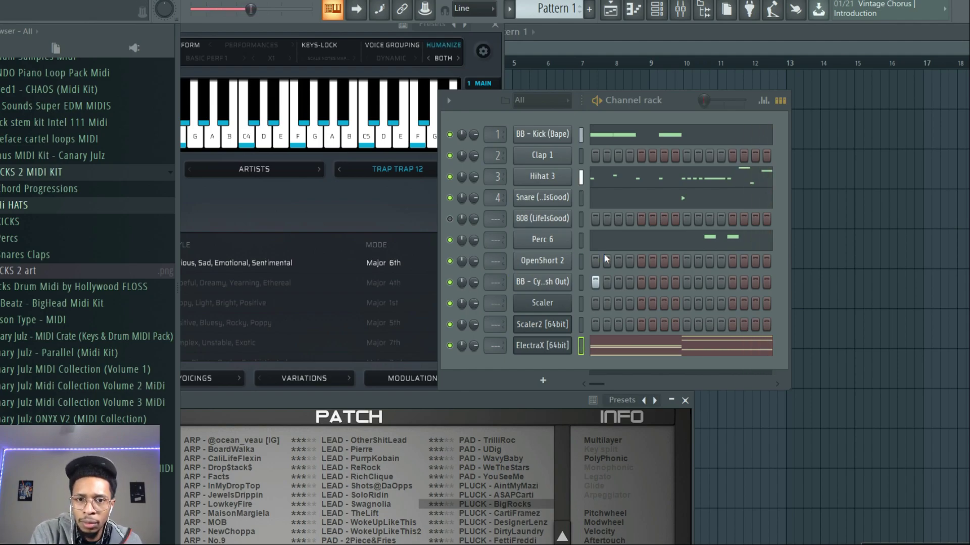
- Adjust the new chord notes in the ElectraX piano roll and play them back
left_click(608, 342)
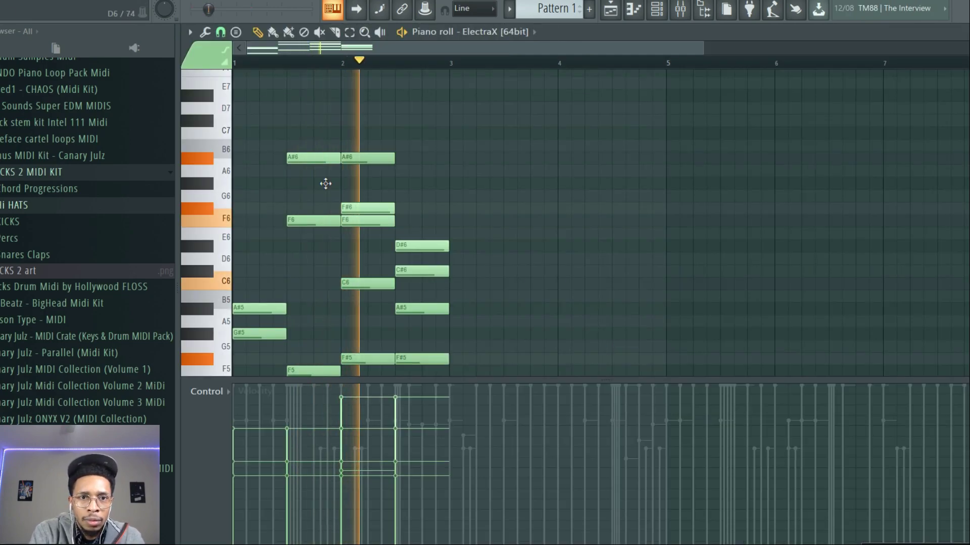
key("space")
left_click_drag(246, 94, 457, 440)
left_click_drag(260, 166, 477, 166)
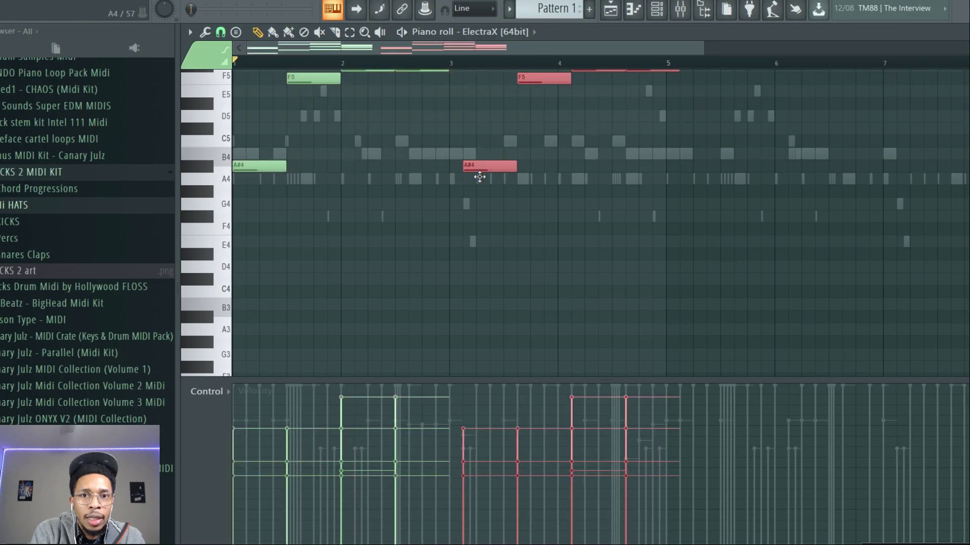
key("space")
- Reopen ElectraX's preset browser, then stop playback and select the notes in bars 1–5
key("F6")
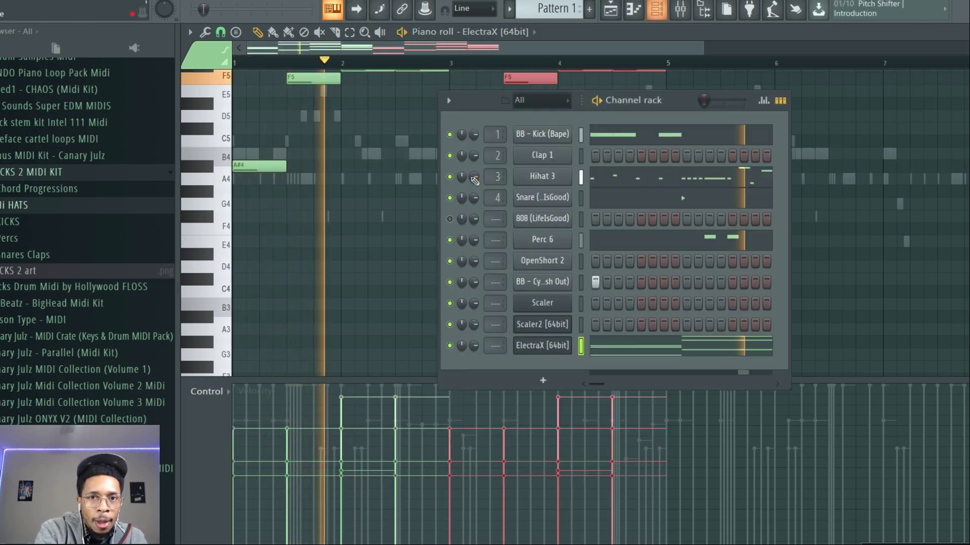
left_click(544, 346)
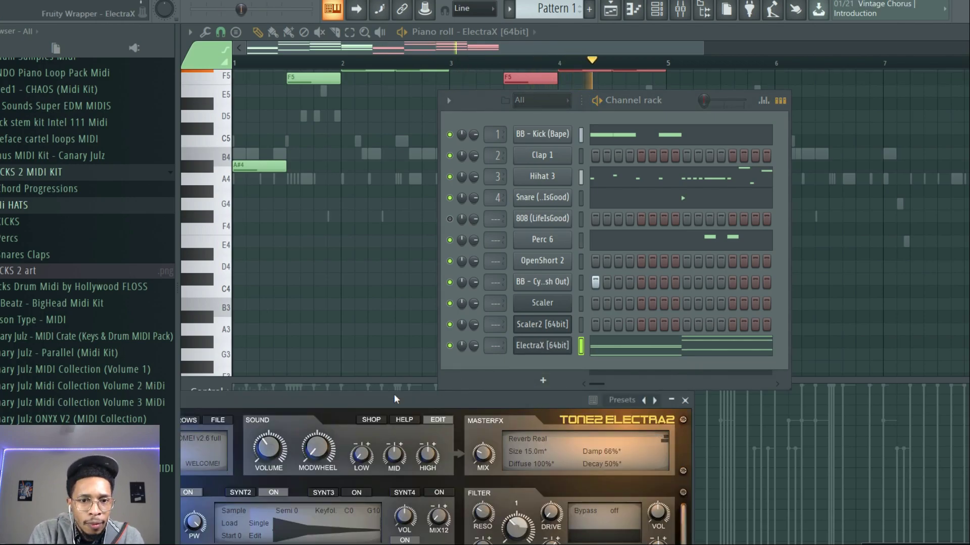
left_click_drag(394, 394, 590, 252)
left_click(376, 279)
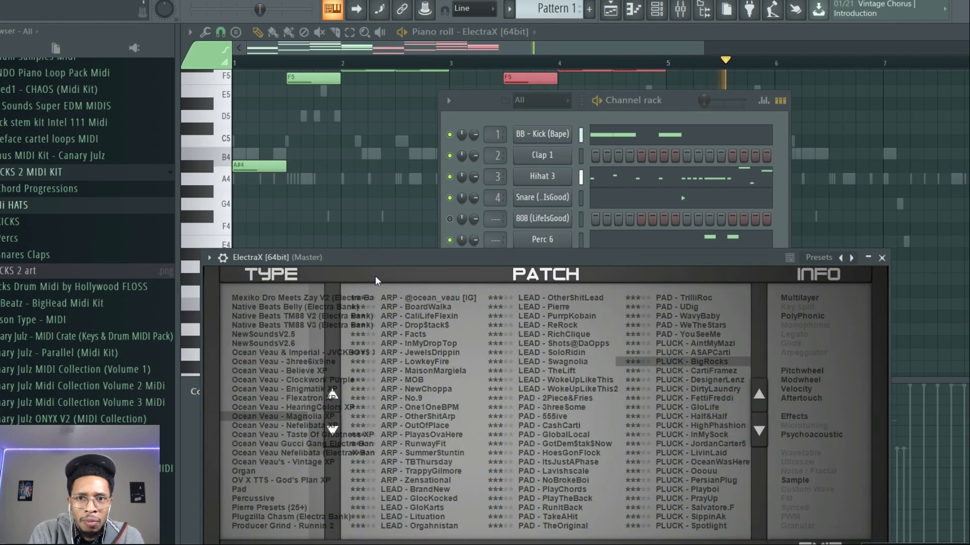
key("space")
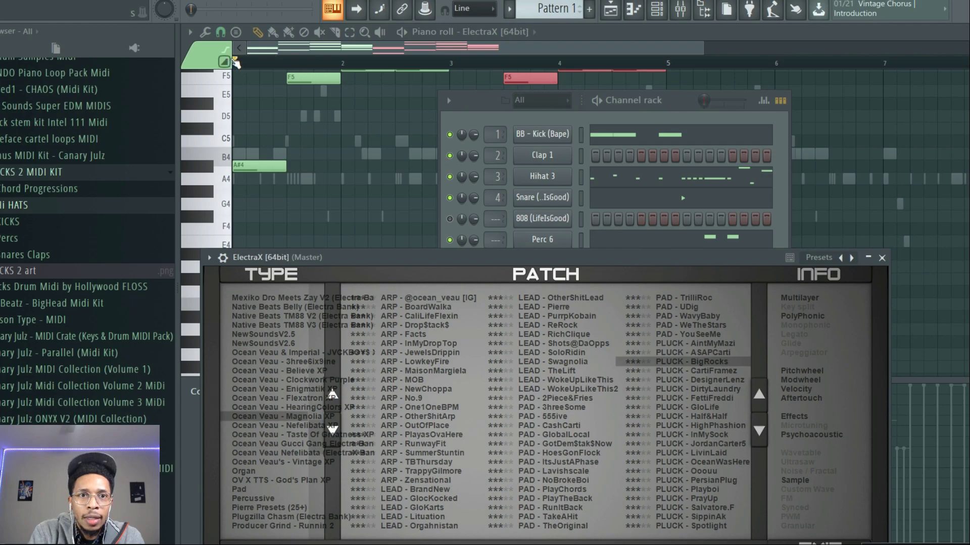
left_click_drag(235, 61, 676, 104)
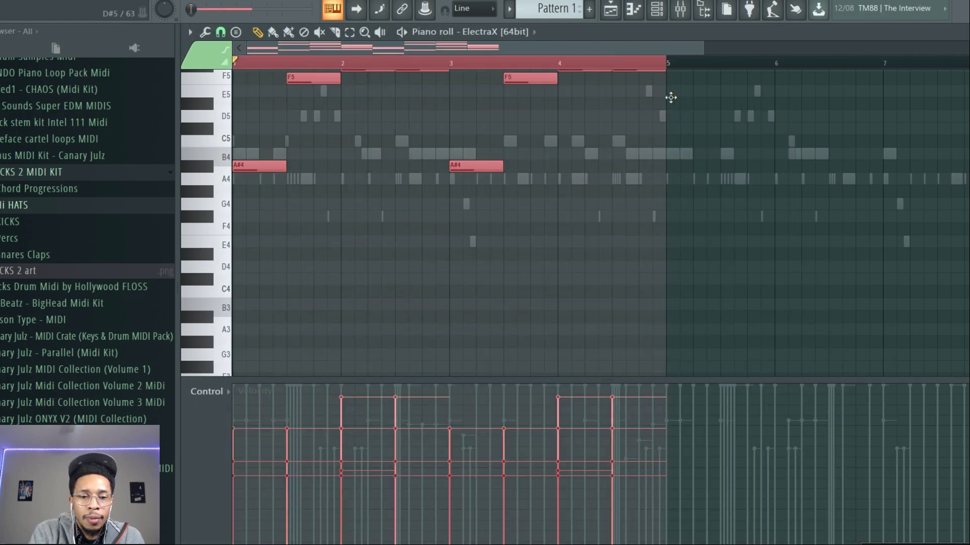
key("F6")
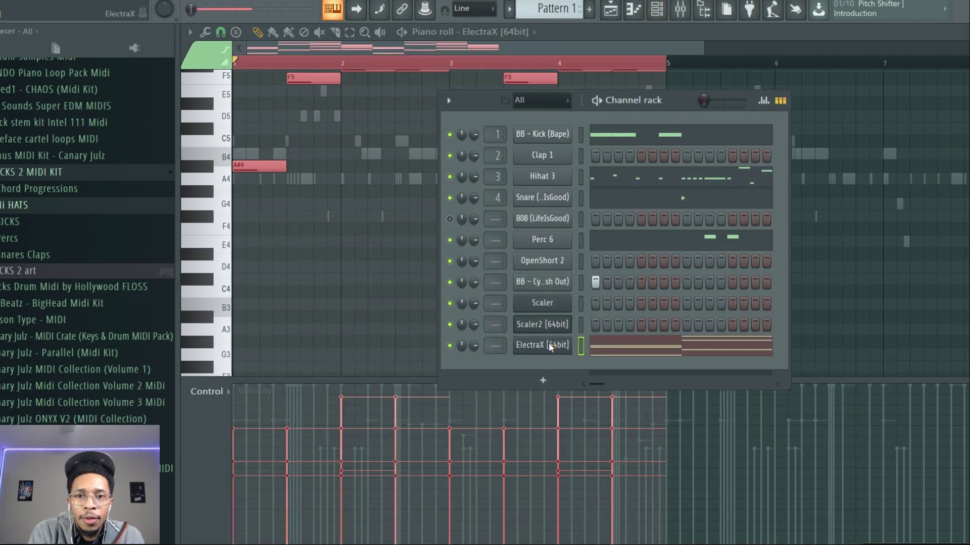
- Try DirtyLaundry, FettiFreddi, GloLife, PersianPlug and WeTheStars presets, settling on PAD - WavyBaby
left_click(548, 344)
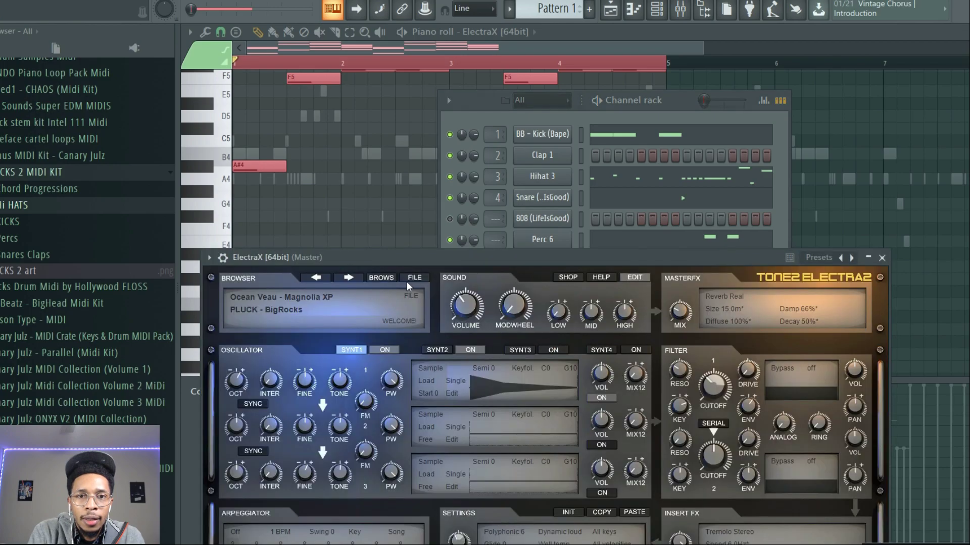
left_click(388, 278)
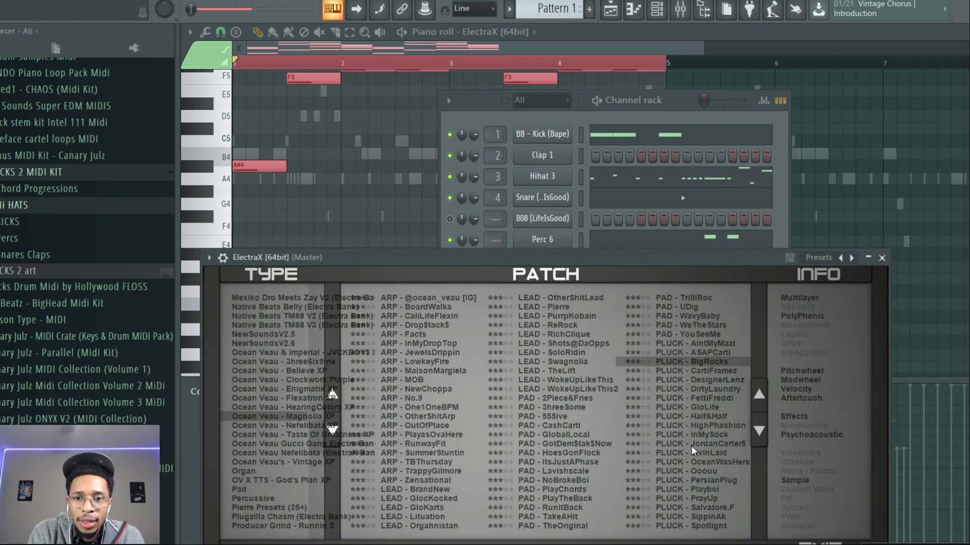
left_click(702, 389)
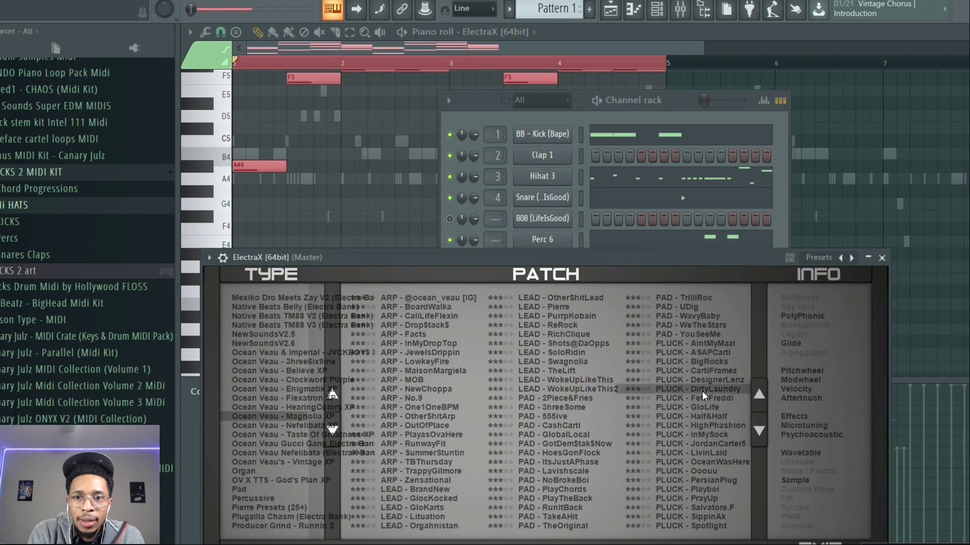
key("space")
left_click(720, 399)
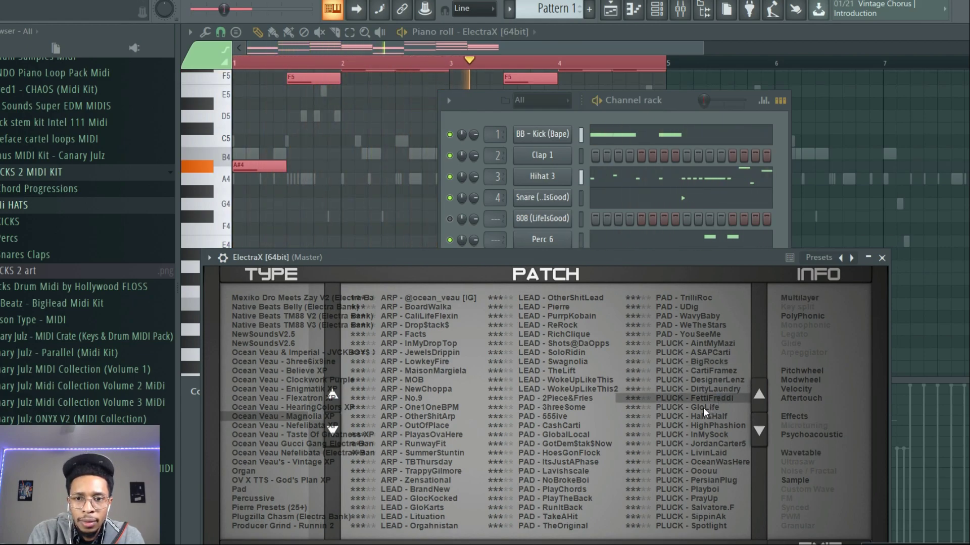
left_click(702, 407)
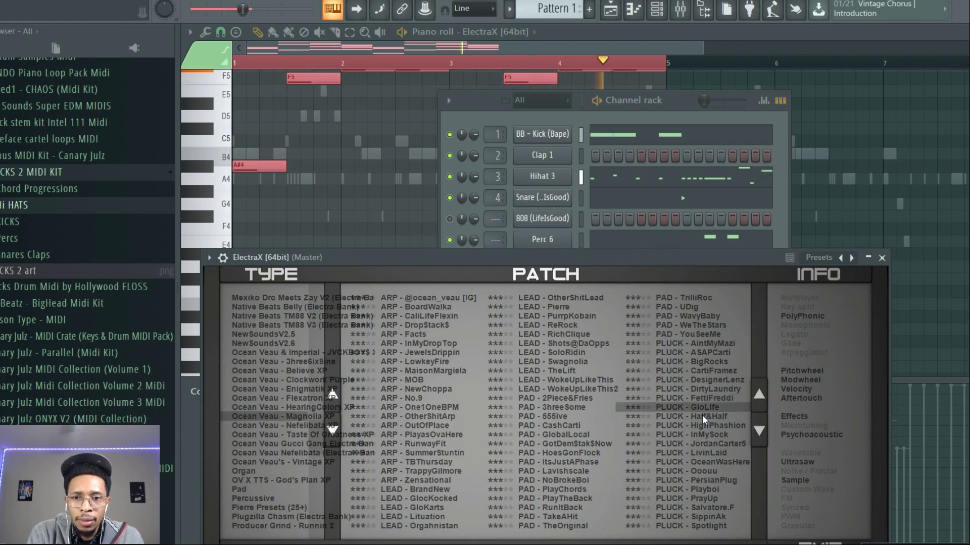
left_click(702, 481)
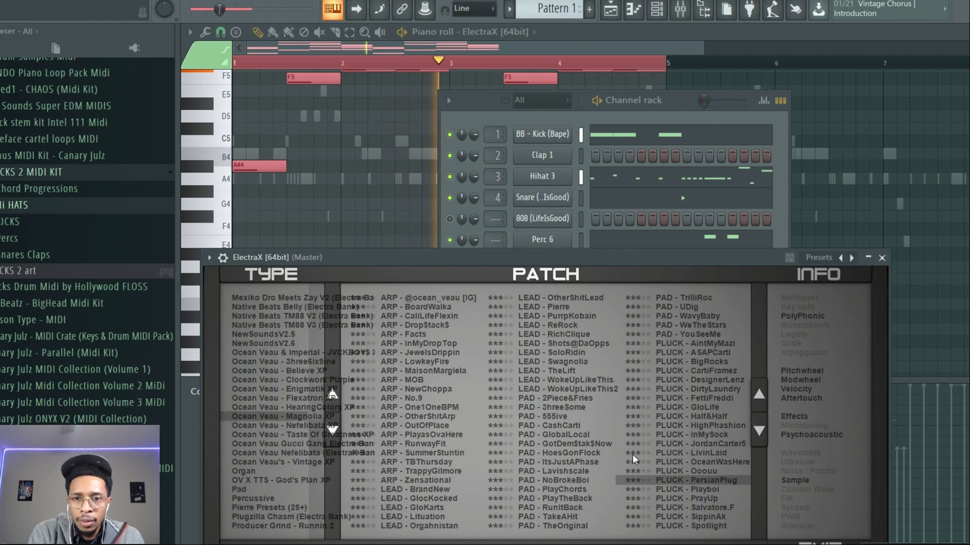
left_click(689, 326)
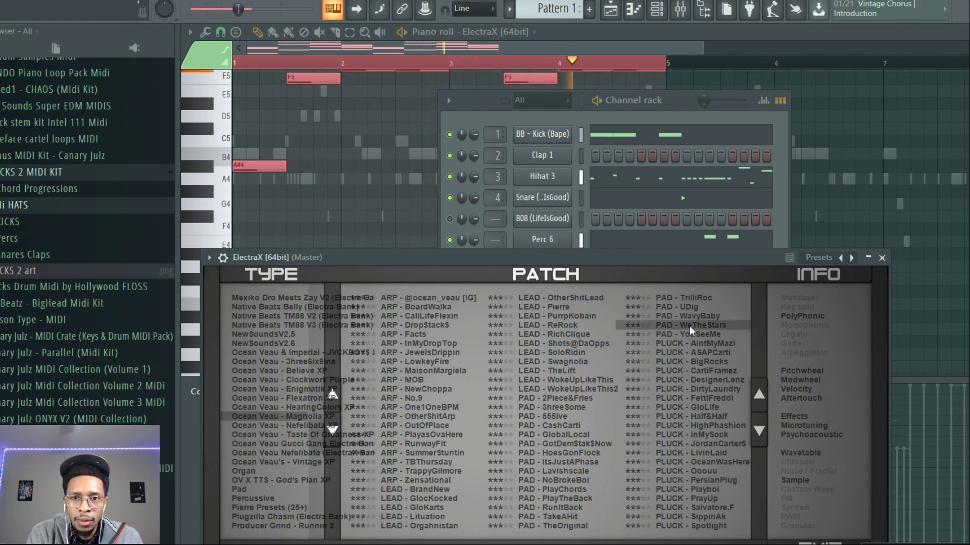
left_click(689, 317)
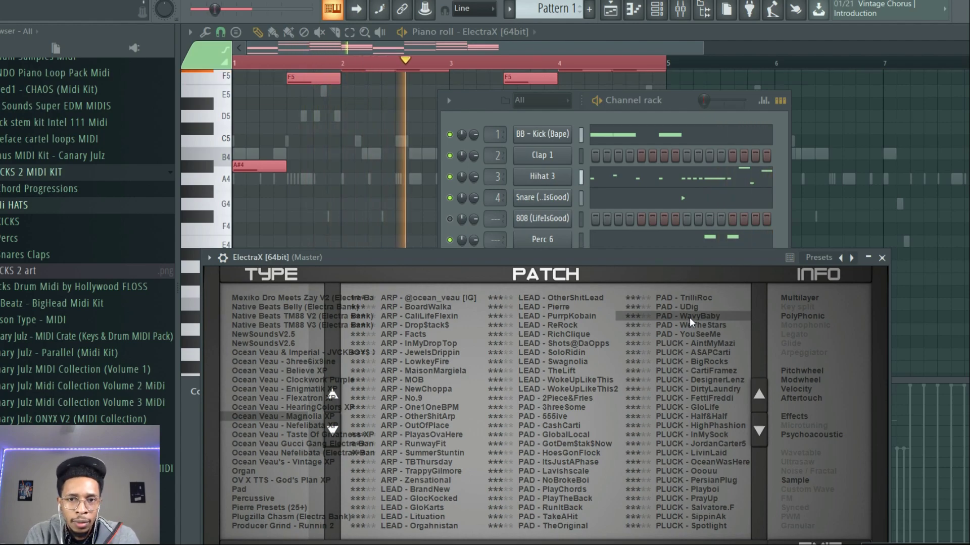
key("space")
left_click_drag(646, 255, 570, 410)
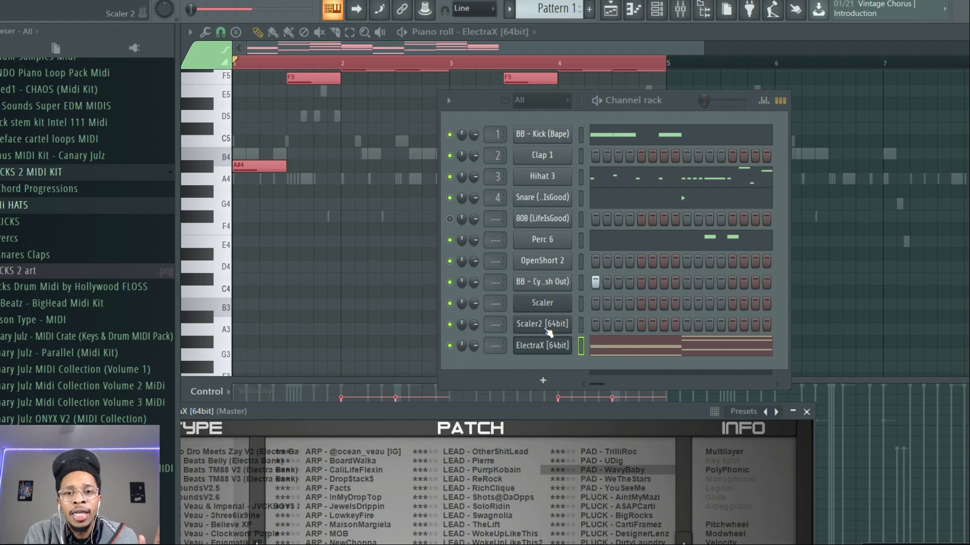
- Switch Scaler 2 to TRAP TRAP 11 and drag C# min, A sus2, G# maj/D#, E sus4 into Pattern 1
left_click(546, 329)
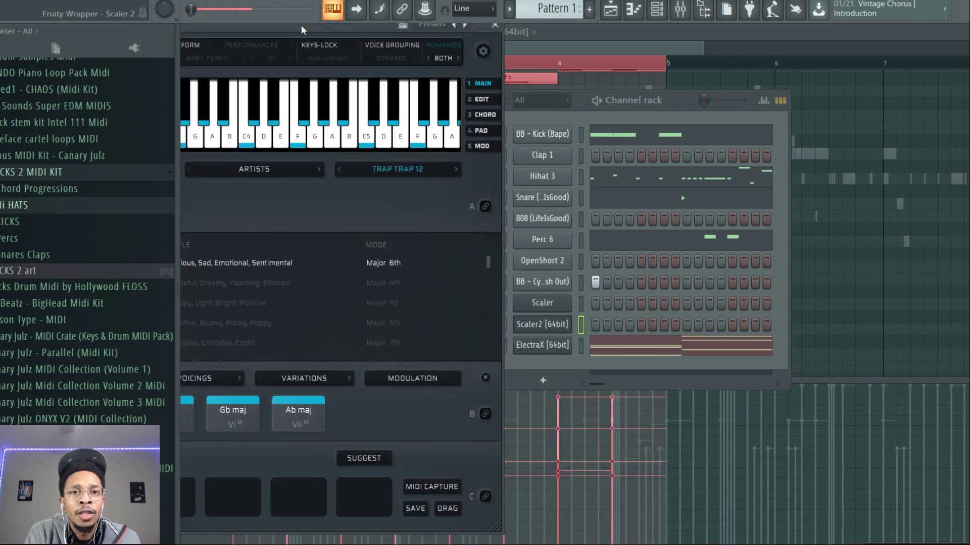
left_click_drag(301, 25, 717, 50)
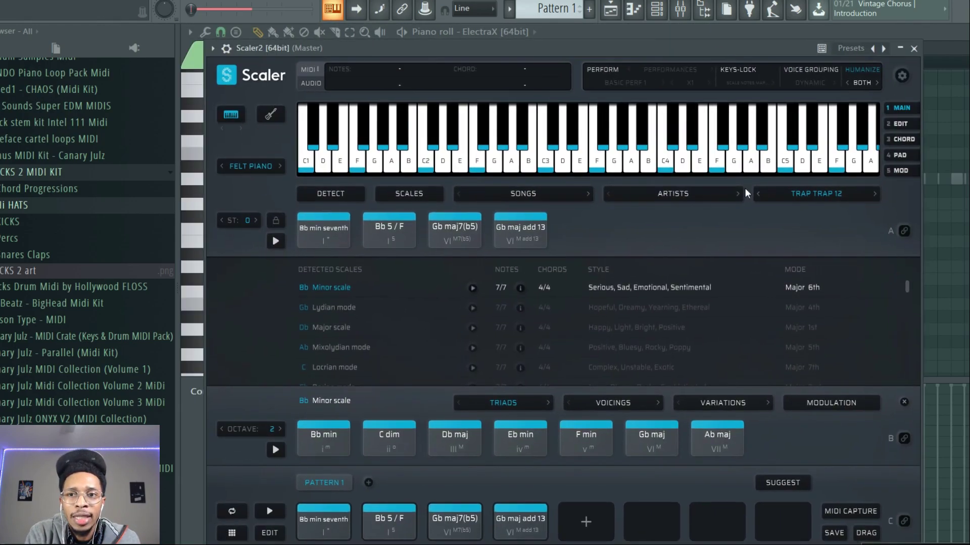
left_click(759, 192)
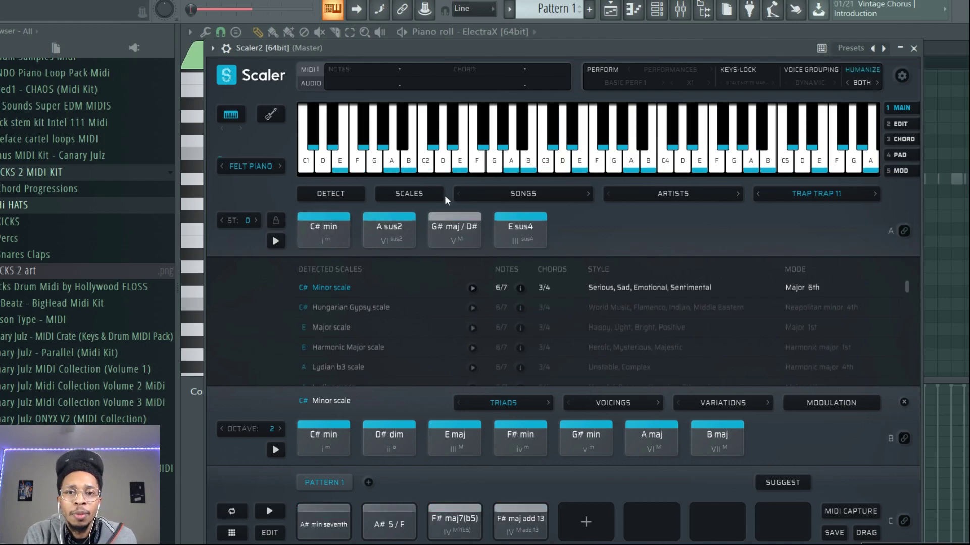
left_click(469, 229)
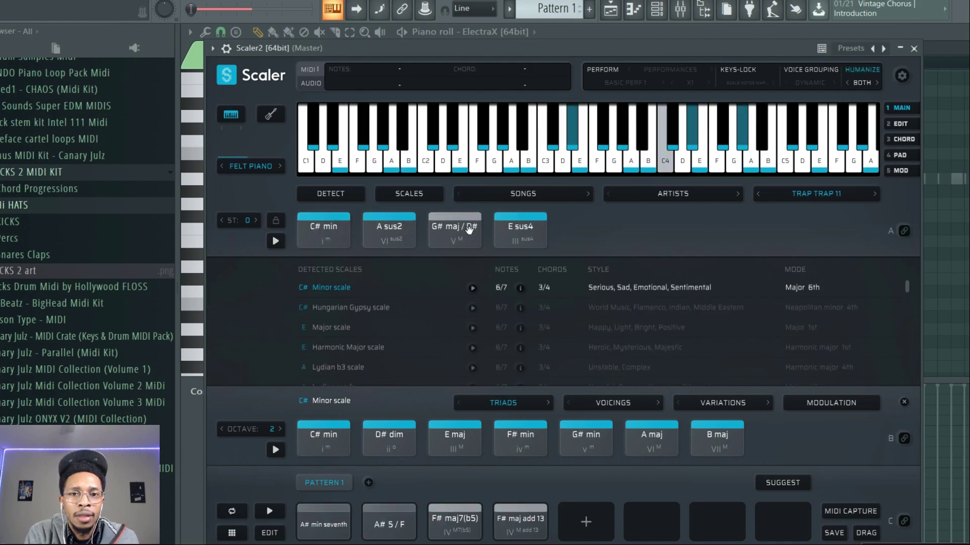
left_click(323, 226)
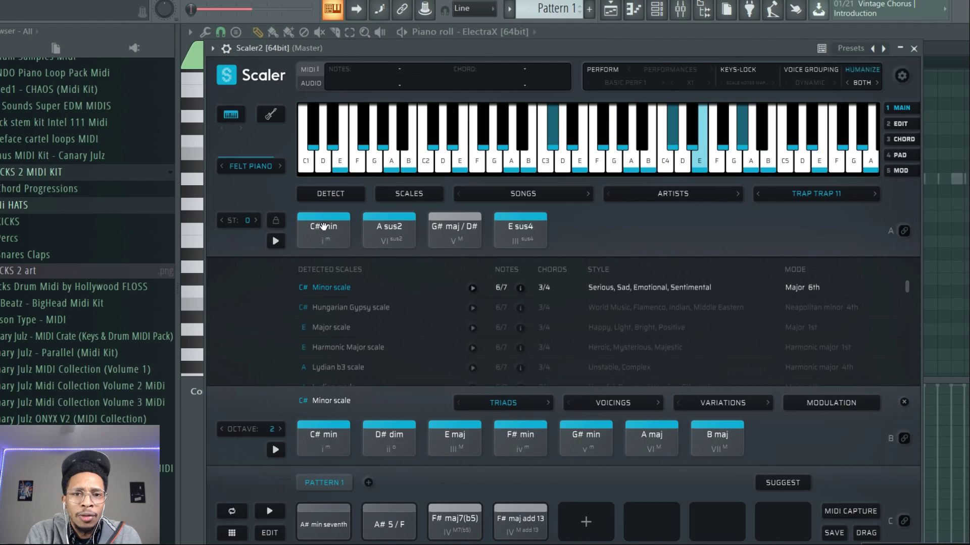
left_click_drag(323, 227, 323, 520)
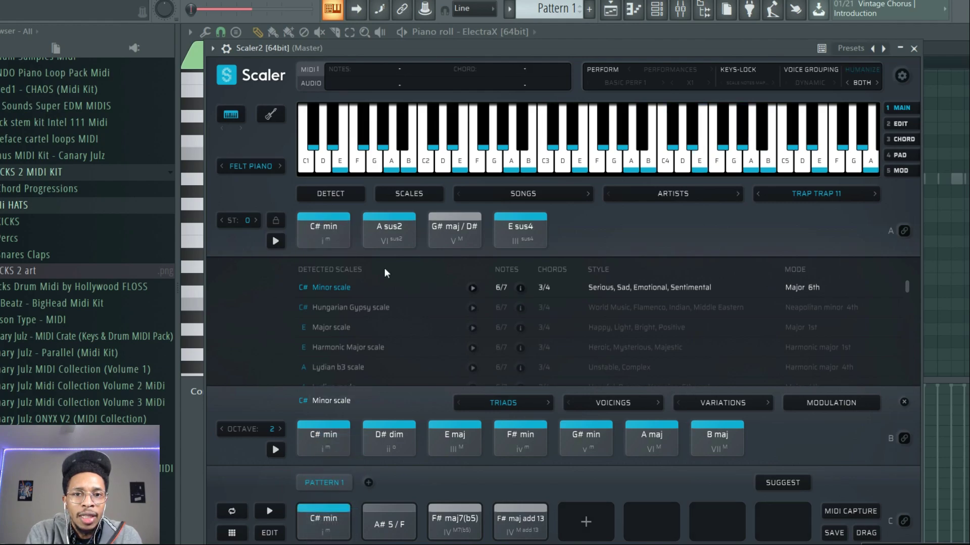
left_click_drag(389, 230, 387, 520)
left_click_drag(455, 229, 455, 520)
left_click_drag(520, 230, 514, 513)
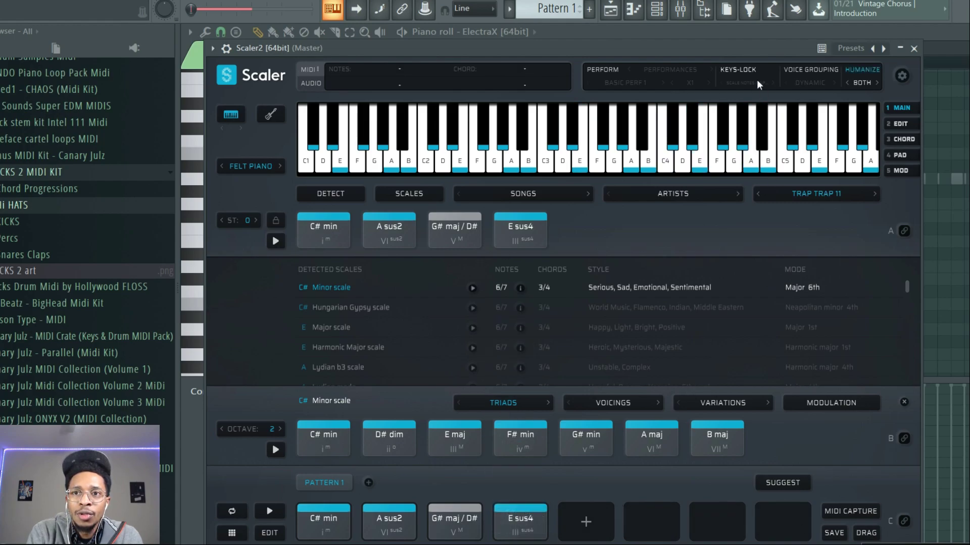
left_click_drag(805, 70, 277, 72)
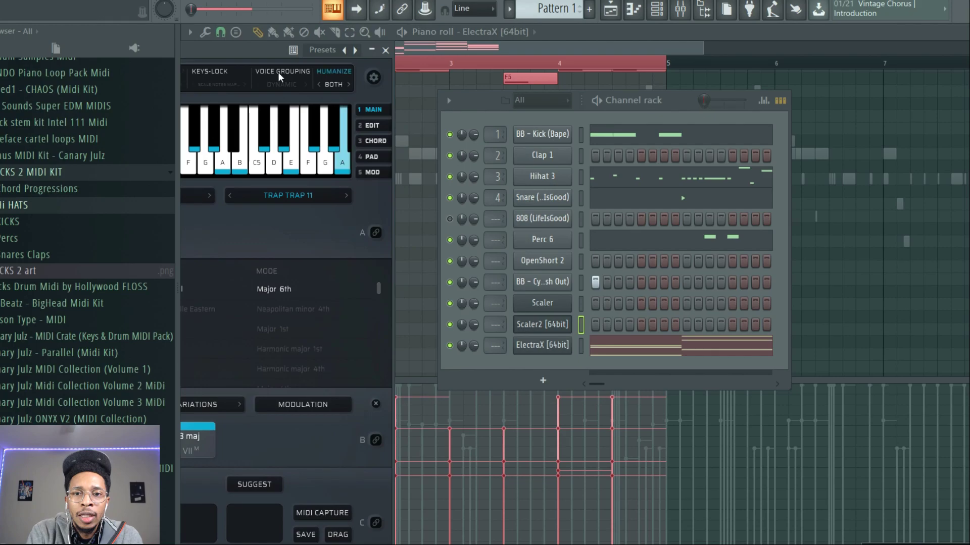
- Swap the ElectraX channel for Spitfire LABS (32 Bit) loaded with the Soft Piano patch
right_click(560, 345)
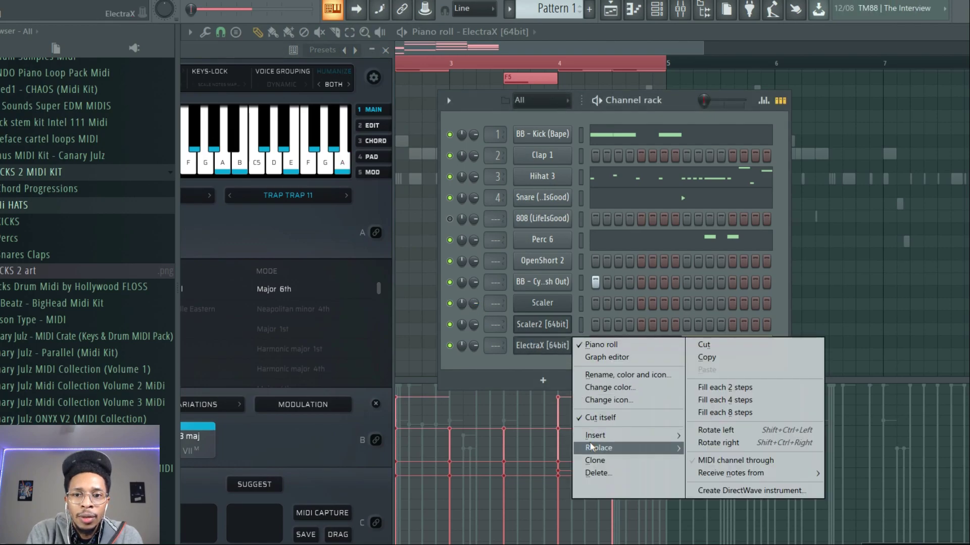
mouse_move(590, 446)
left_click(201, 304)
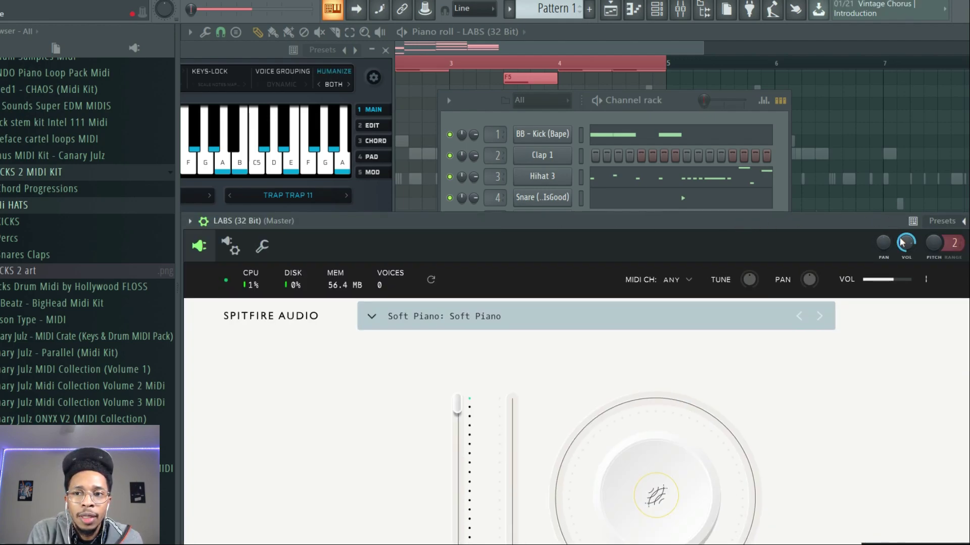
left_click_drag(567, 222, 756, 398)
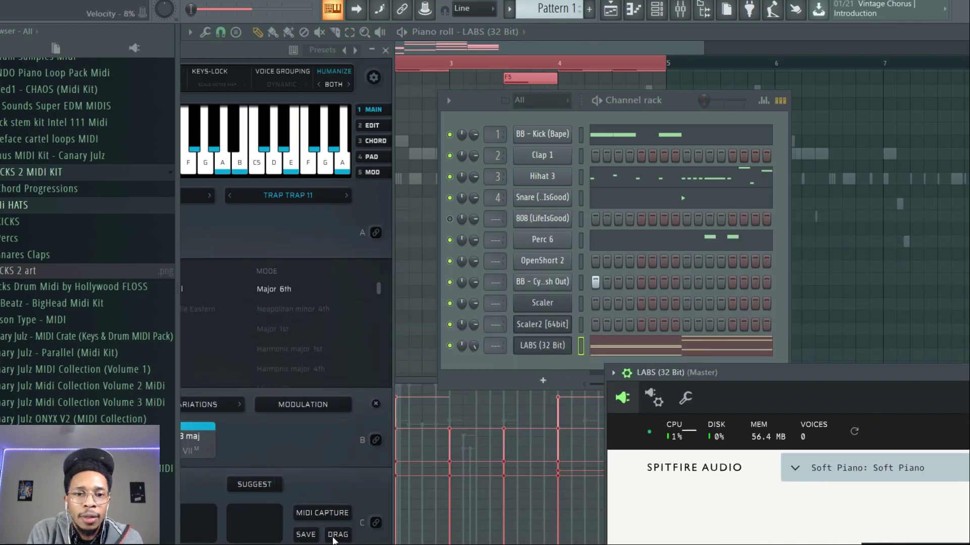
- Duplicate the LABS chord notes two bars later so C# min to E sus4 spans bars 1–4
left_click(538, 343)
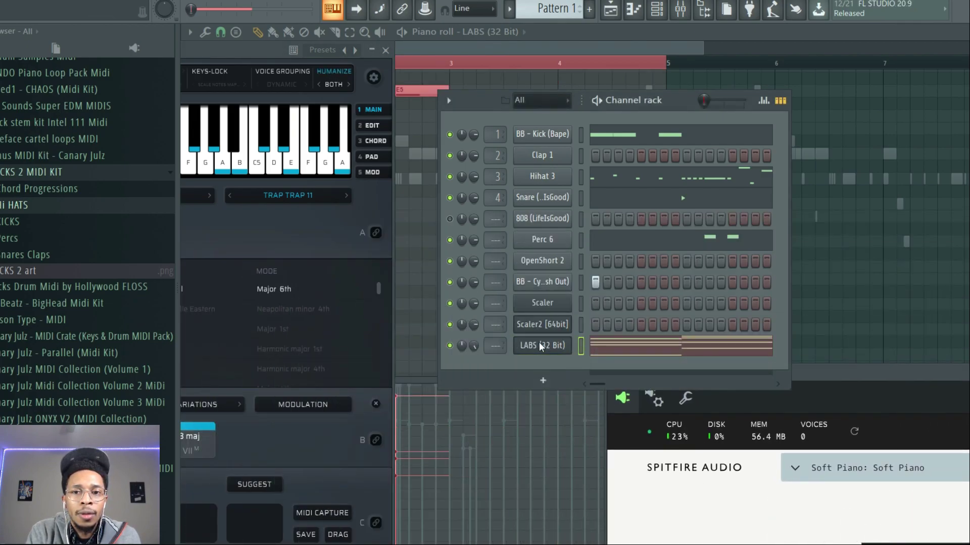
key("space")
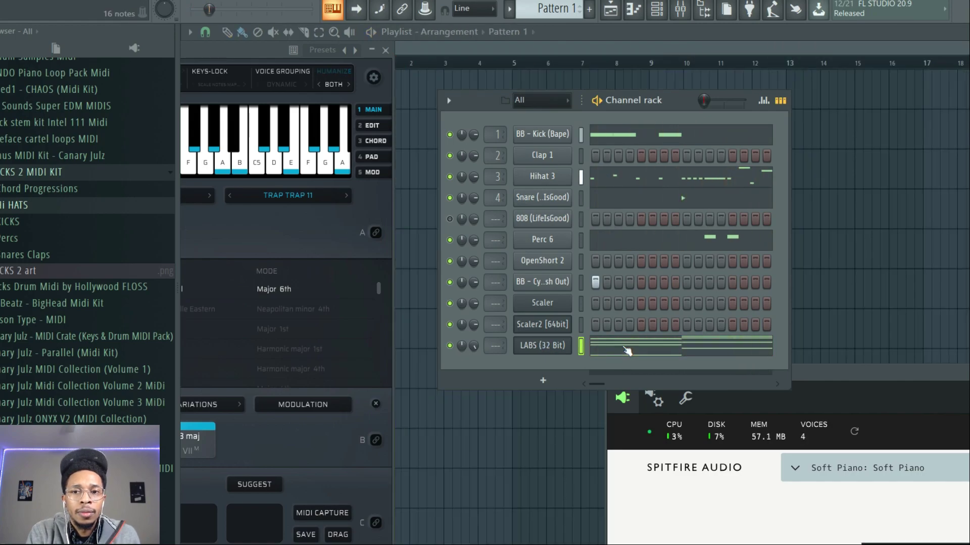
key("F7")
key("space")
left_click_drag(478, 269, 237, 69)
key("ctrl+b")
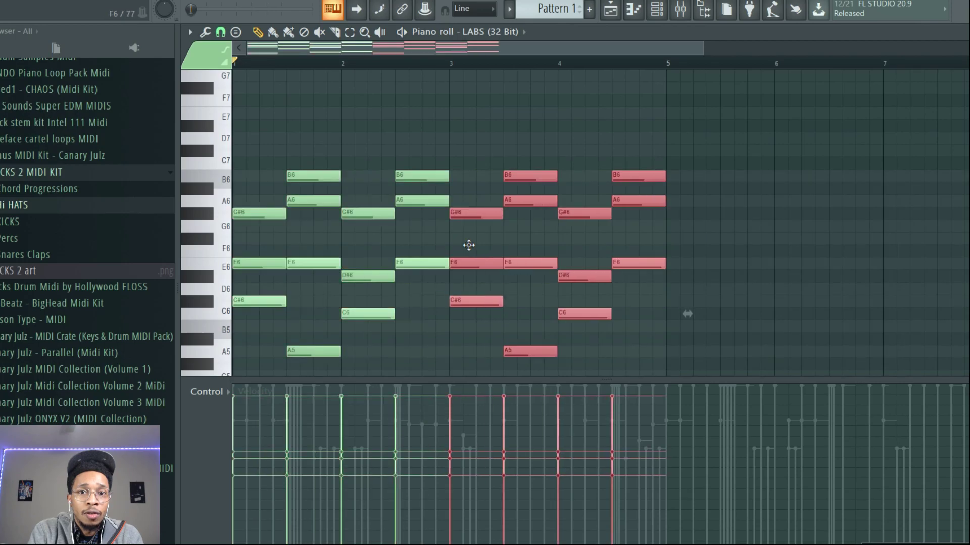
left_click_drag(235, 61, 663, 152)
key("space")
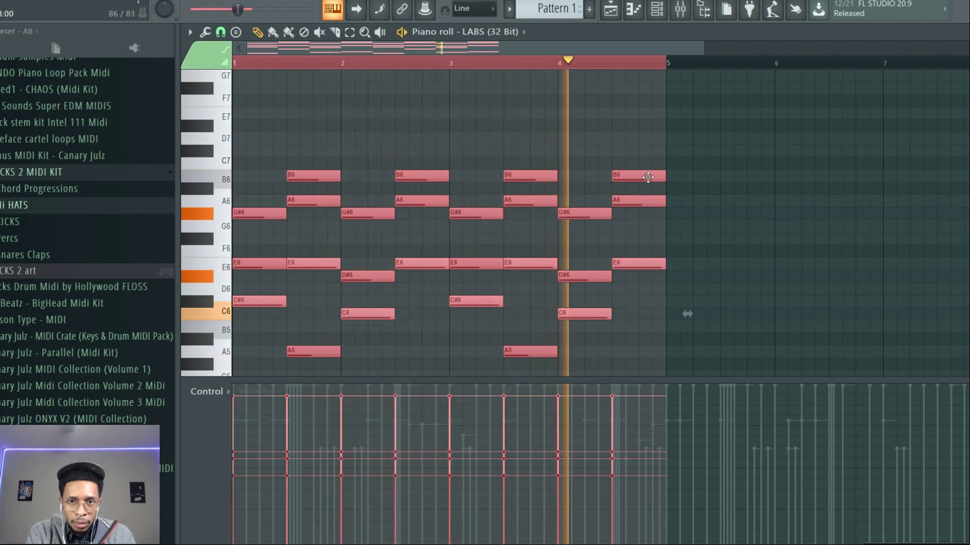
key("space")
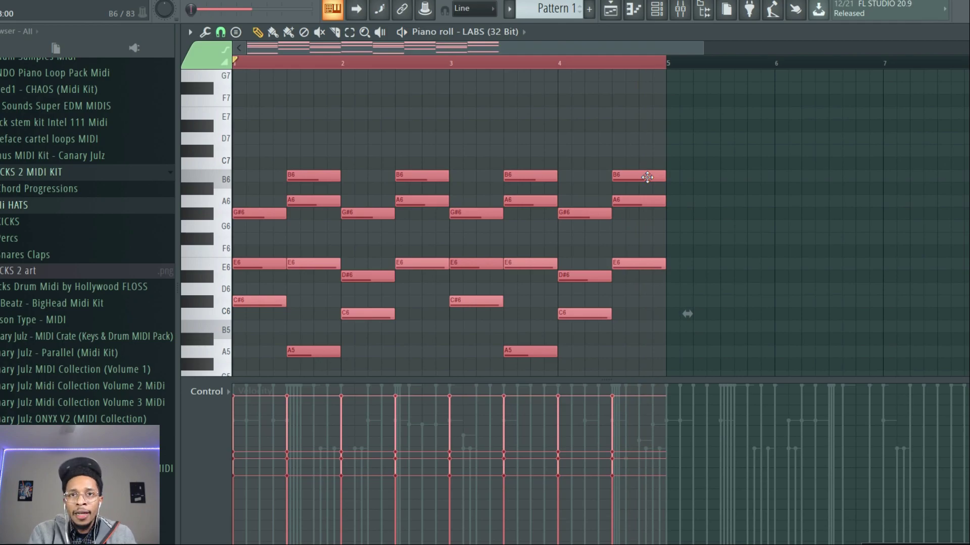
- Reopen the Scaler 2 window from the channel rack, move it into view, and play the chords
key("F6")
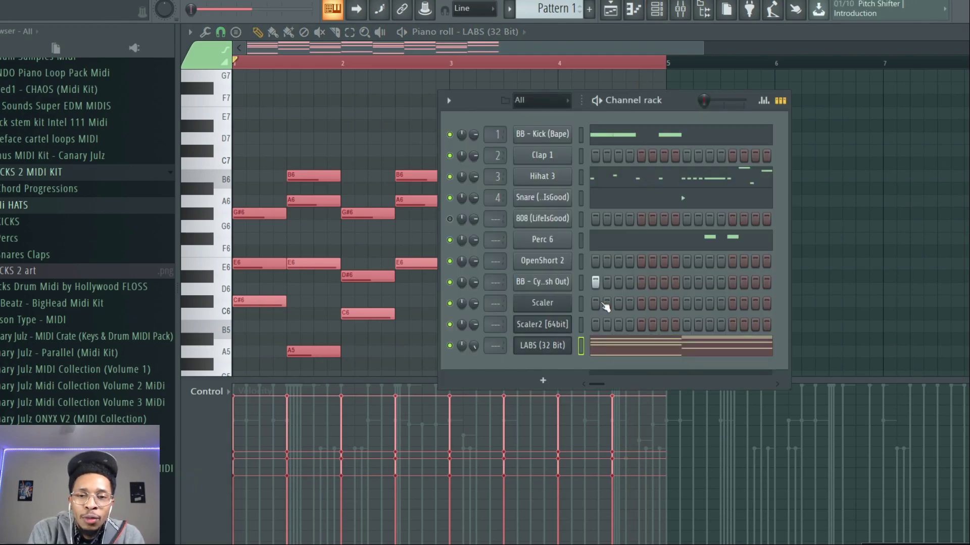
left_click(557, 327)
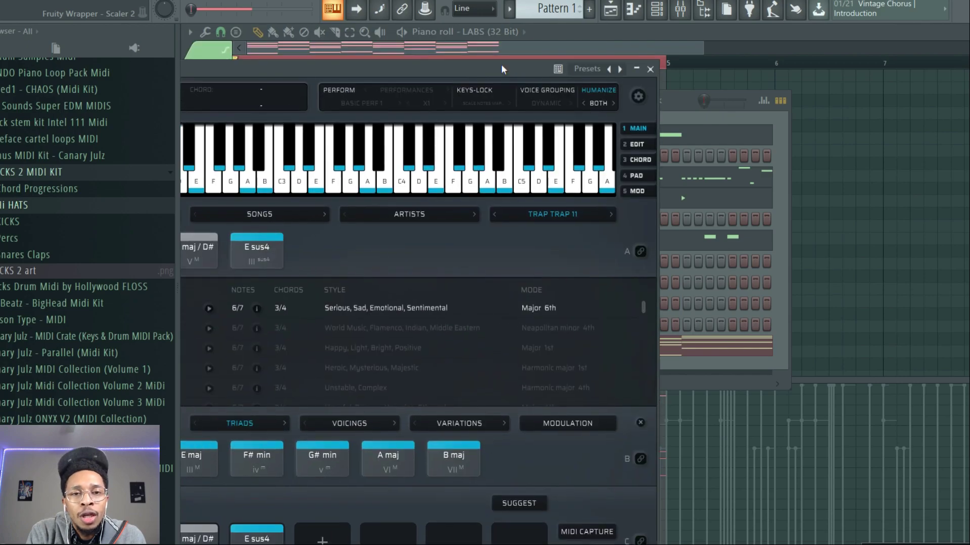
left_click_drag(501, 64, 822, 4)
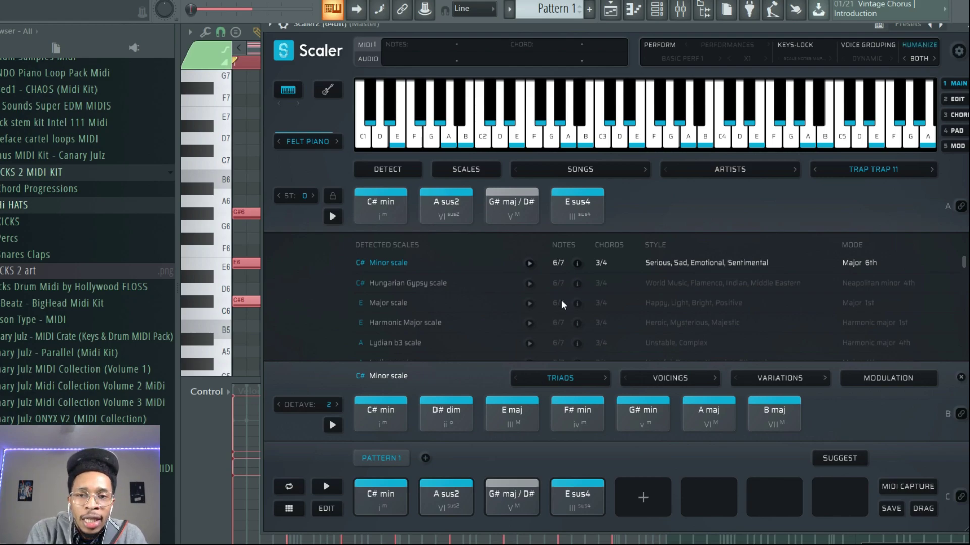
key("space")
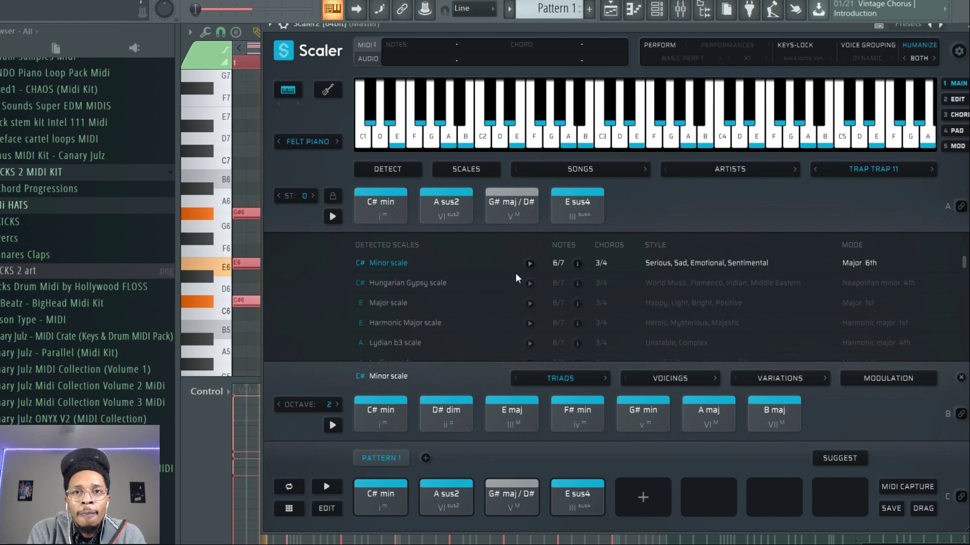